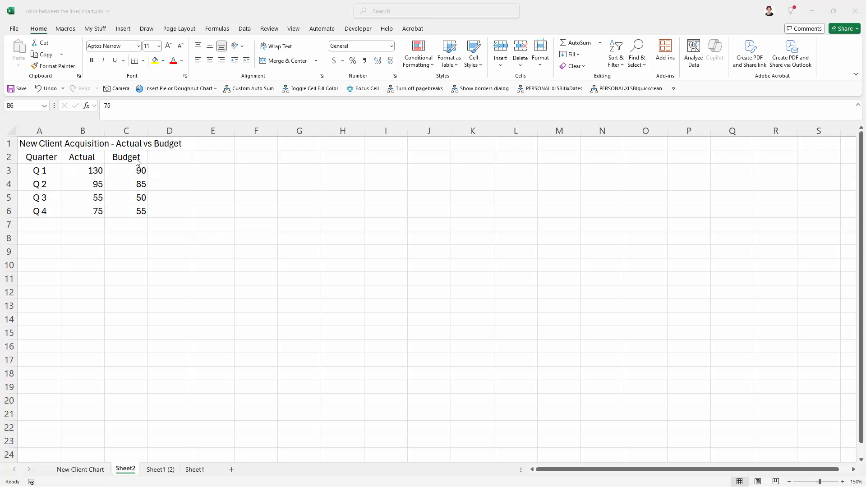
Link D2 to the Actual header with =B2 and fill the formula across and down through E6 to duplicate both data columns
{"action": "left_click", "coordinate": [170, 157]}
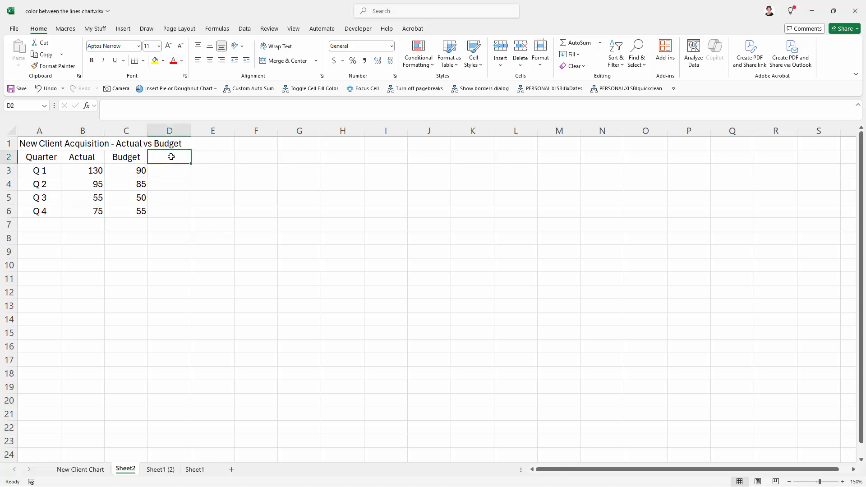
{"action": "type", "text": "="}
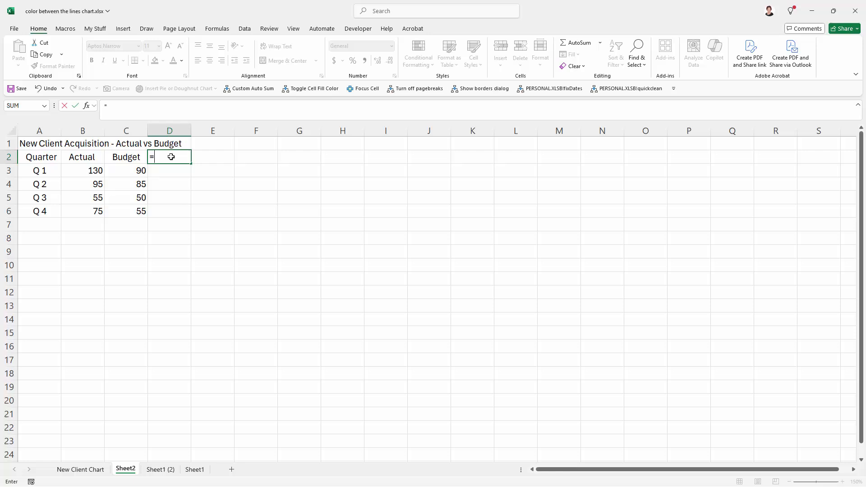
{"action": "left_click", "coordinate": [74, 157]}
{"action": "key", "text": "Return"}
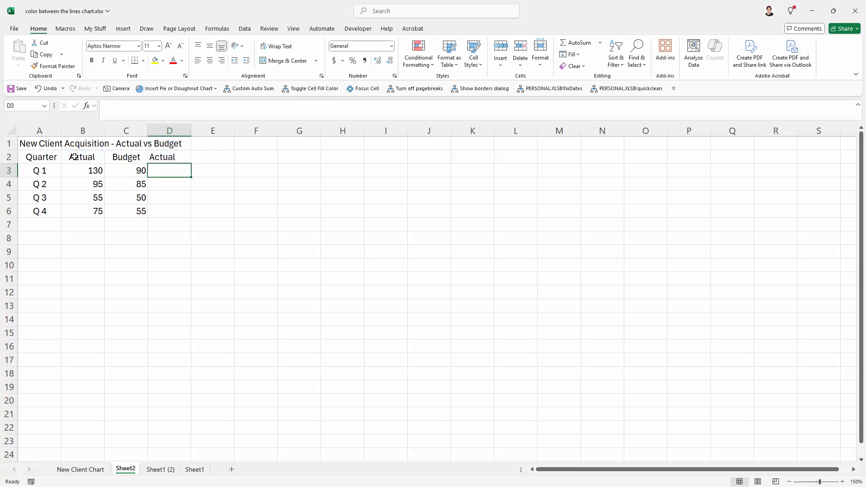
{"action": "left_click", "coordinate": [162, 153]}
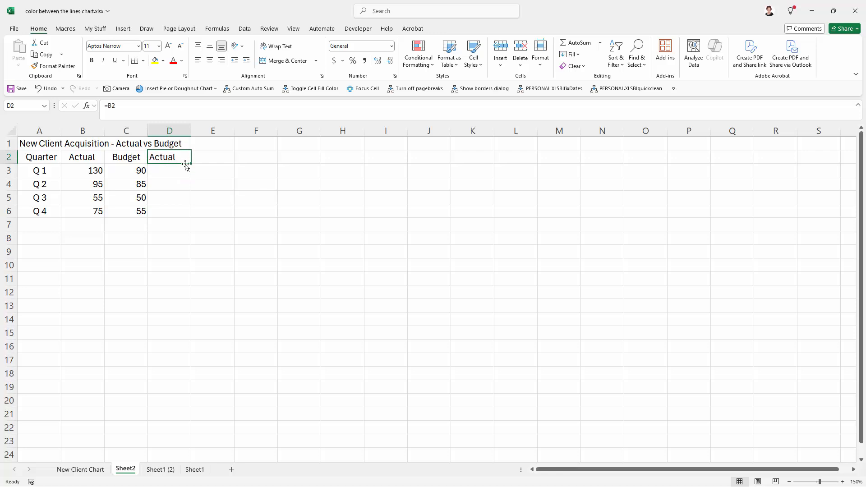
{"action": "left_click_drag", "start_coordinate": [191, 164], "coordinate": [232, 219]}
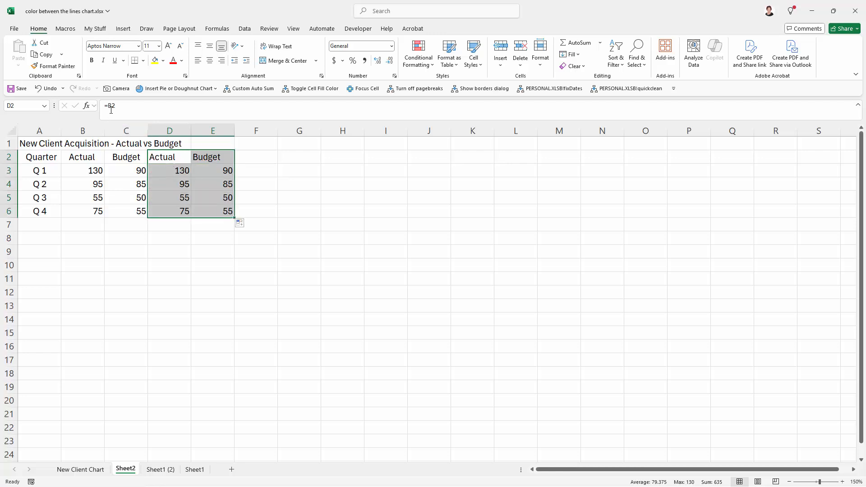
Test the linked columns by changing the Q1 Actual value in B3 to 120 and then back to 130
{"action": "left_click", "coordinate": [172, 158]}
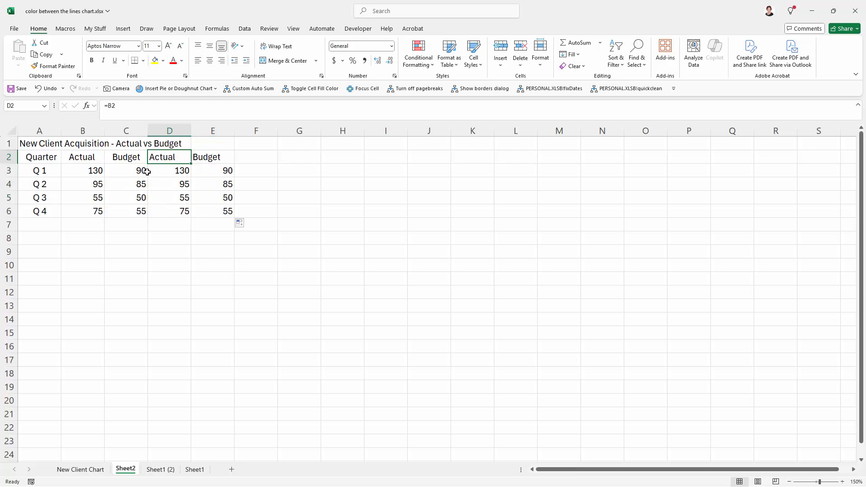
{"action": "left_click", "coordinate": [86, 169]}
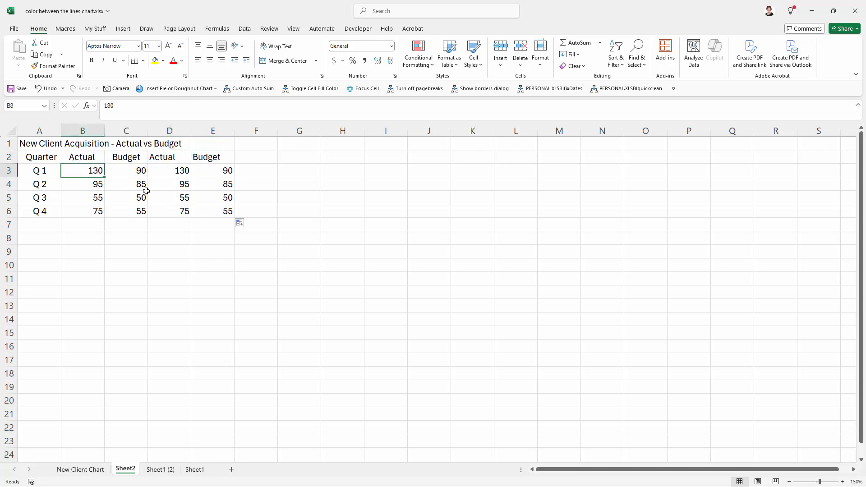
{"action": "type", "text": "120"}
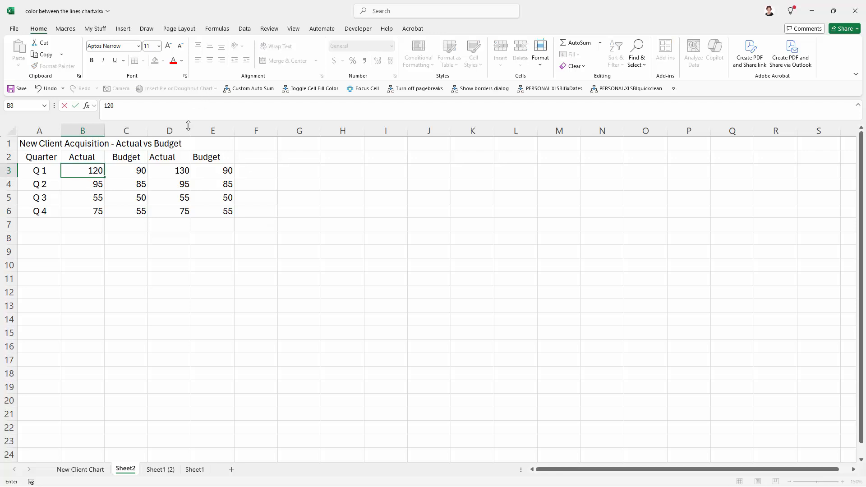
{"action": "key", "text": "Return"}
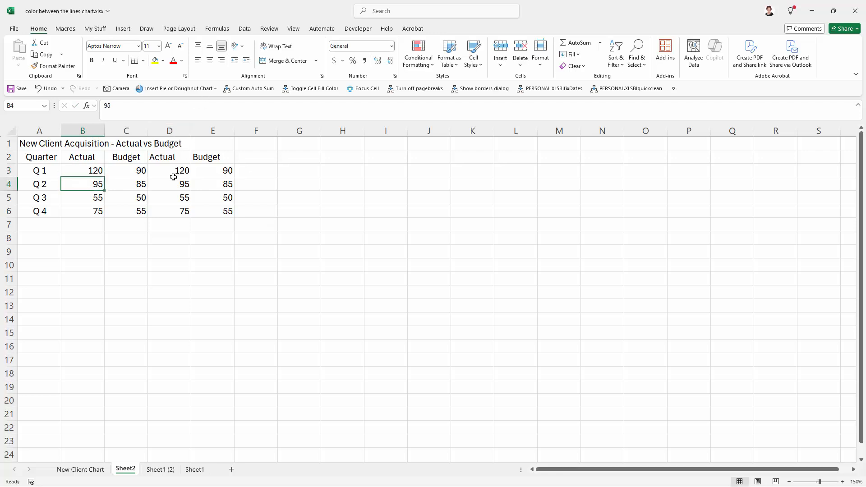
{"action": "left_click", "coordinate": [72, 171]}
{"action": "type", "text": "1"}
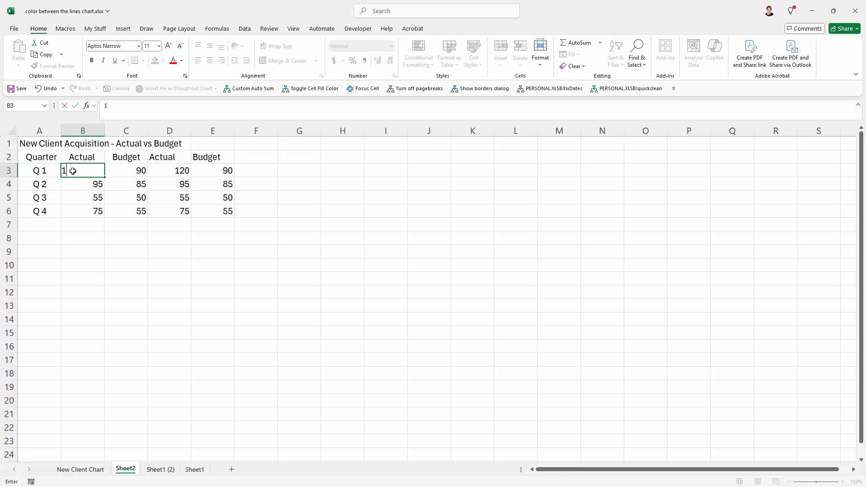
{"action": "key", "text": "Return"}
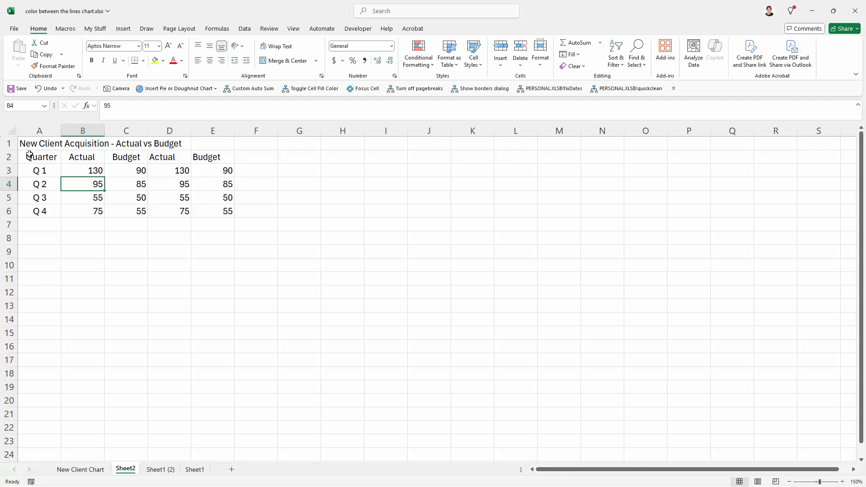
Insert an Area chart of A2:E6 with the quarters along the horizontal axis and place it beside the data
{"action": "left_click_drag", "start_coordinate": [29, 155], "coordinate": [208, 207]}
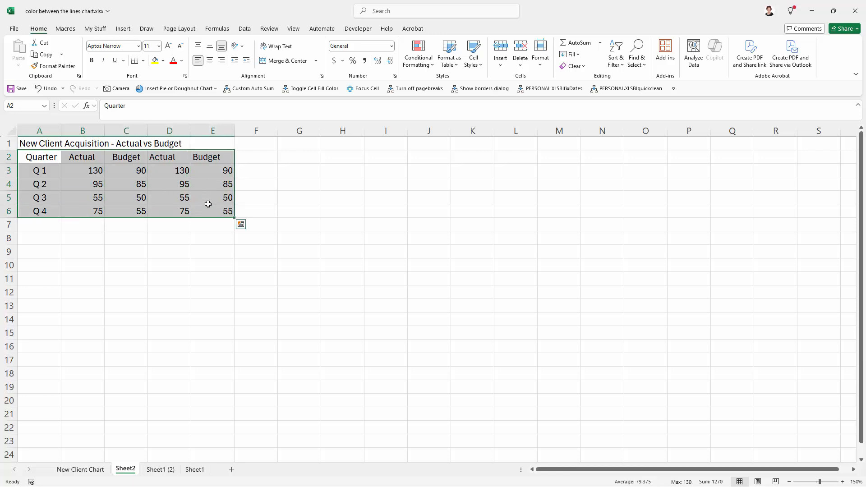
{"action": "left_click", "coordinate": [123, 30]}
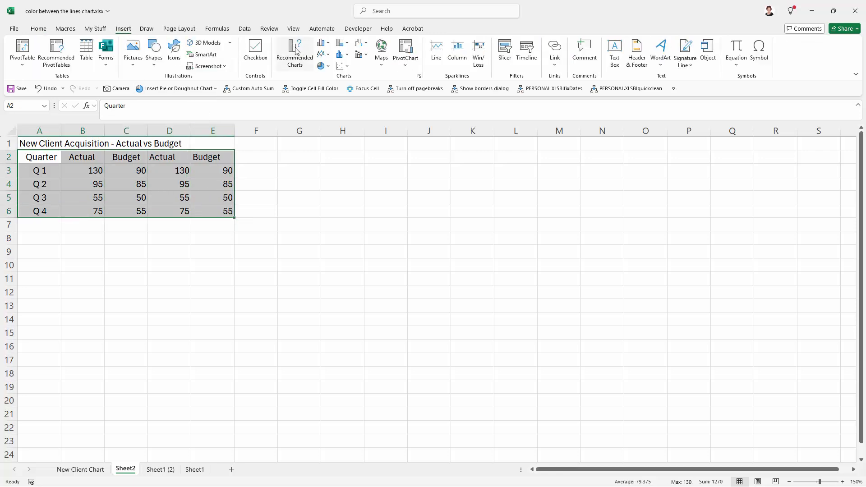
{"action": "left_click", "coordinate": [293, 49]}
{"action": "left_click", "coordinate": [358, 132]}
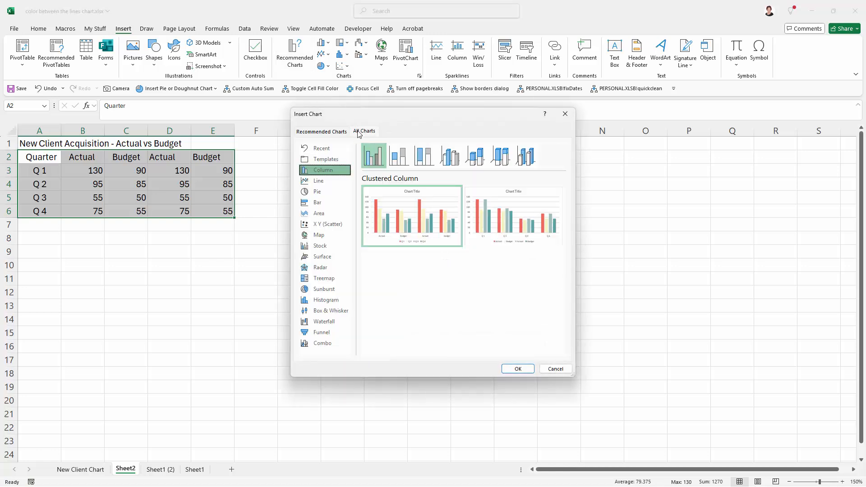
{"action": "left_click", "coordinate": [321, 215]}
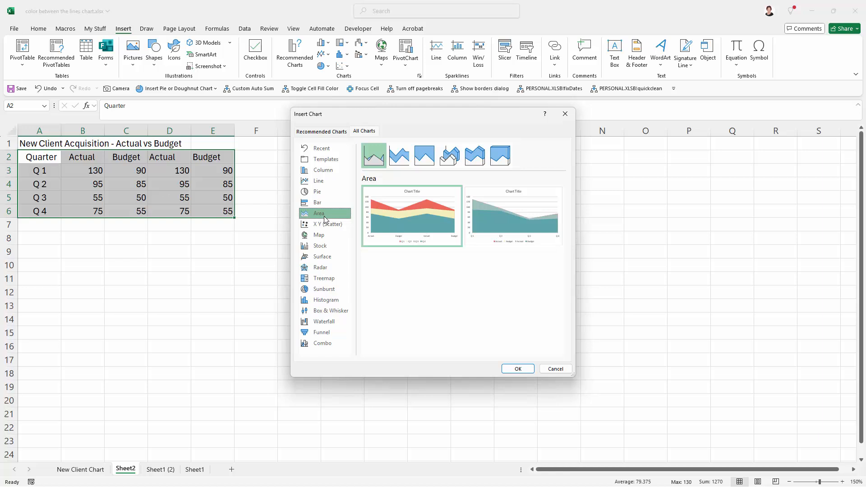
{"action": "mouse_move", "coordinate": [508, 236]}
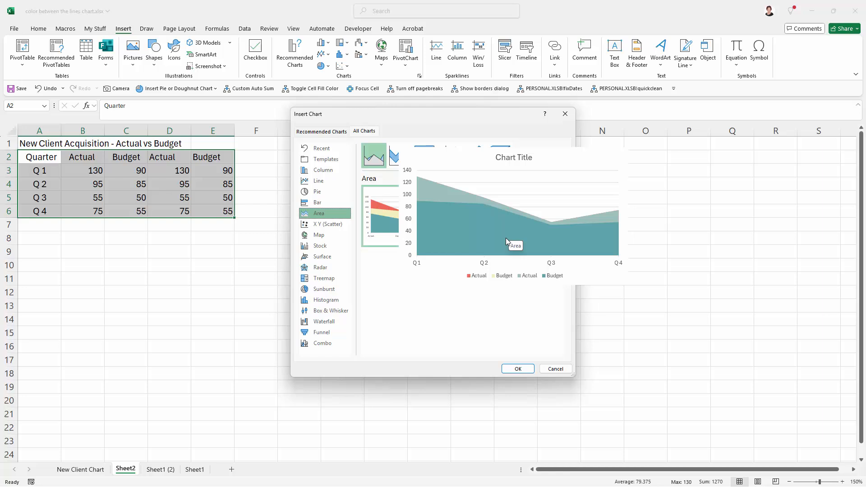
{"action": "left_click", "coordinate": [518, 368]}
{"action": "left_click_drag", "start_coordinate": [356, 205], "coordinate": [344, 169]}
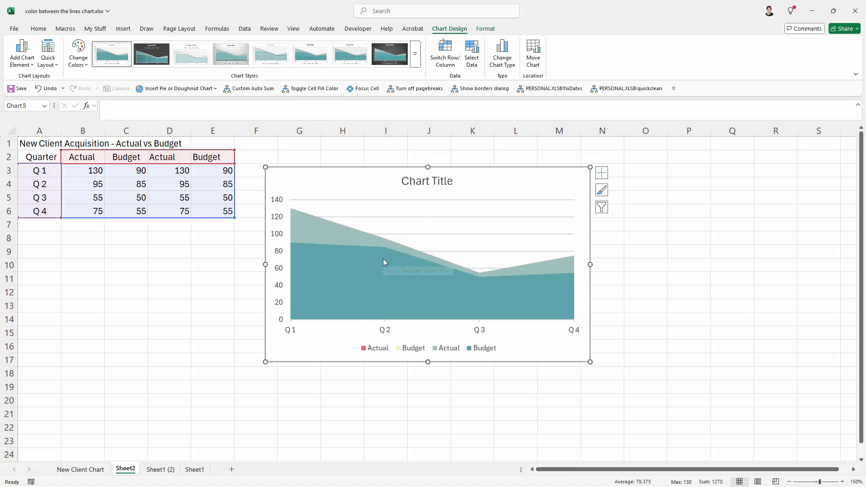
{"action": "left_click", "coordinate": [351, 201]}
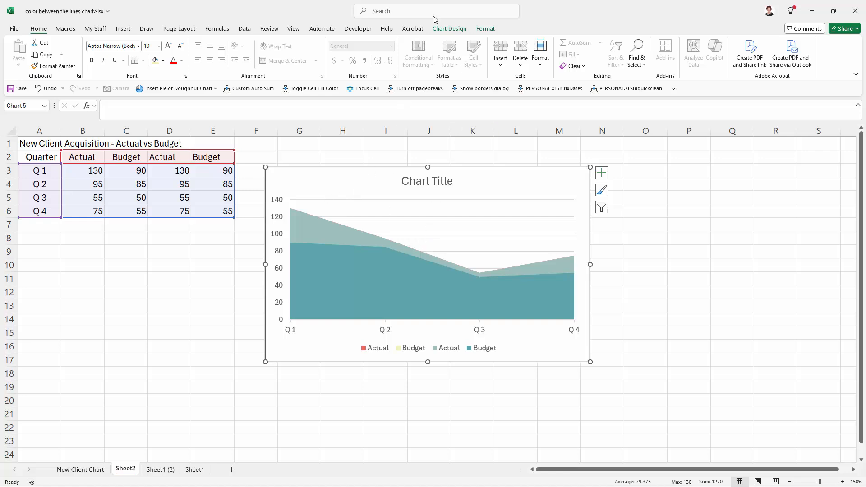
{"action": "left_click", "coordinate": [449, 28]}
{"action": "left_click", "coordinate": [503, 61]}
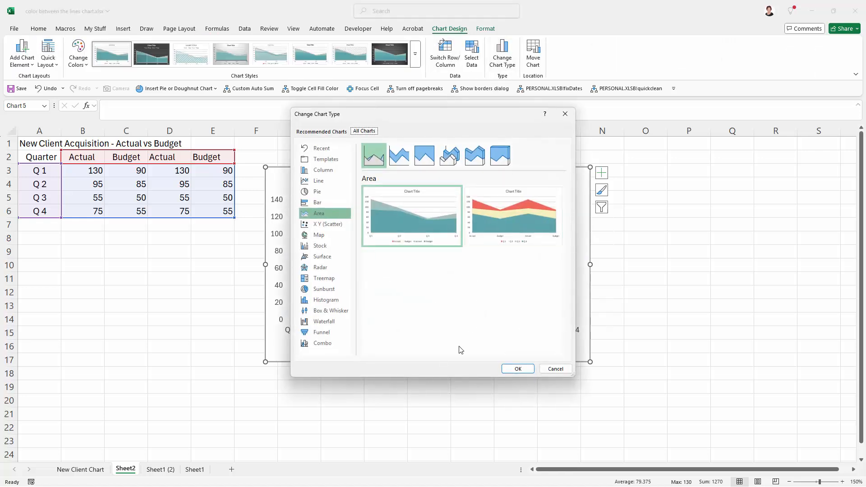
{"action": "left_click", "coordinate": [564, 369]}
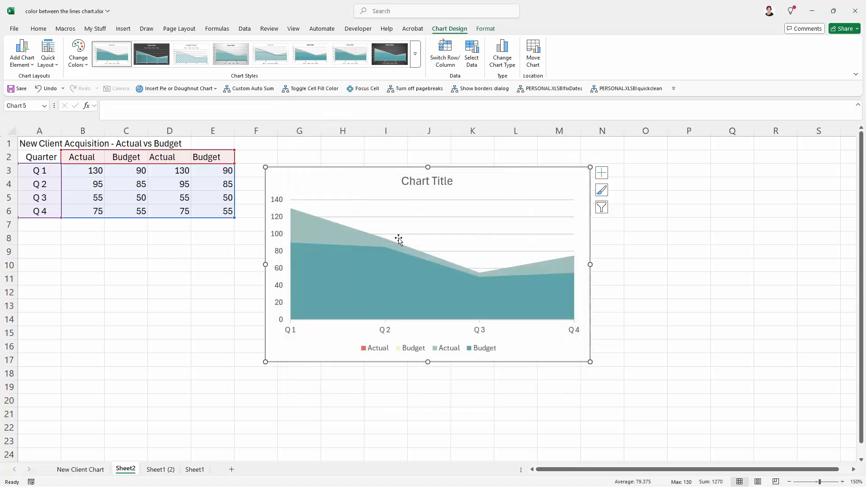
Change the duplicated Actual and Budget series to Line with Markers in a custom combination chart
{"action": "left_click", "coordinate": [321, 231]}
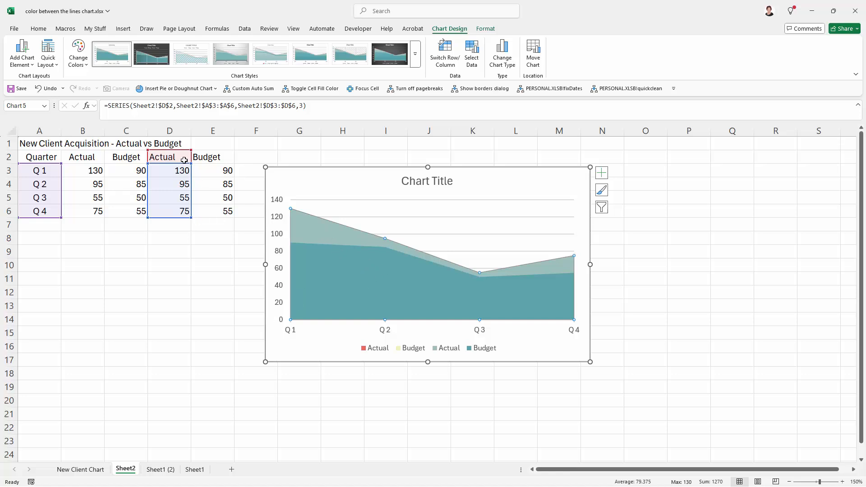
{"action": "left_click", "coordinate": [502, 53]}
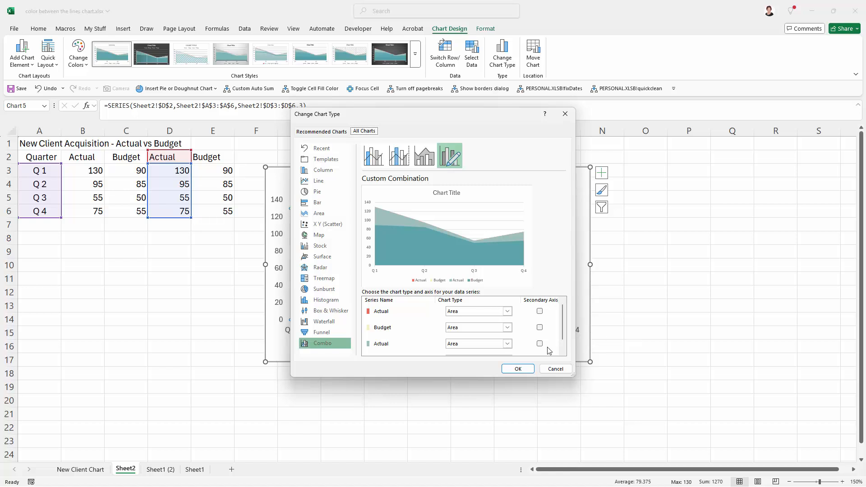
{"action": "left_click_drag", "start_coordinate": [571, 376], "coordinate": [583, 405]}
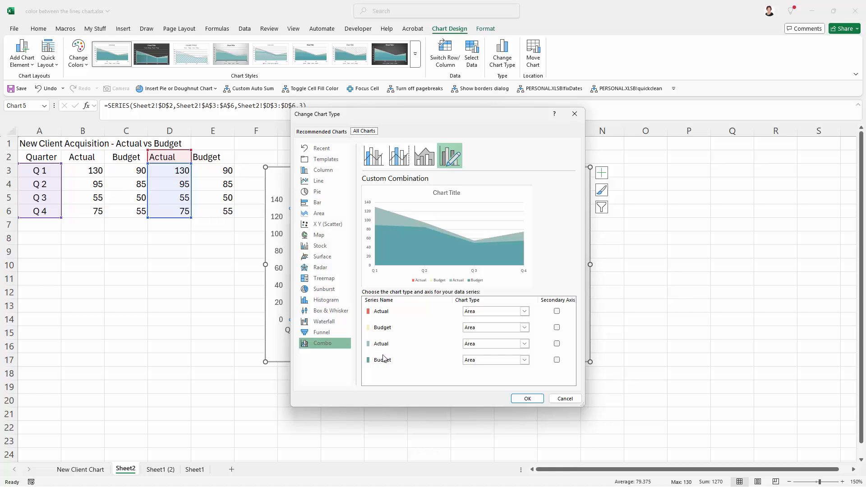
{"action": "left_click", "coordinate": [524, 344]}
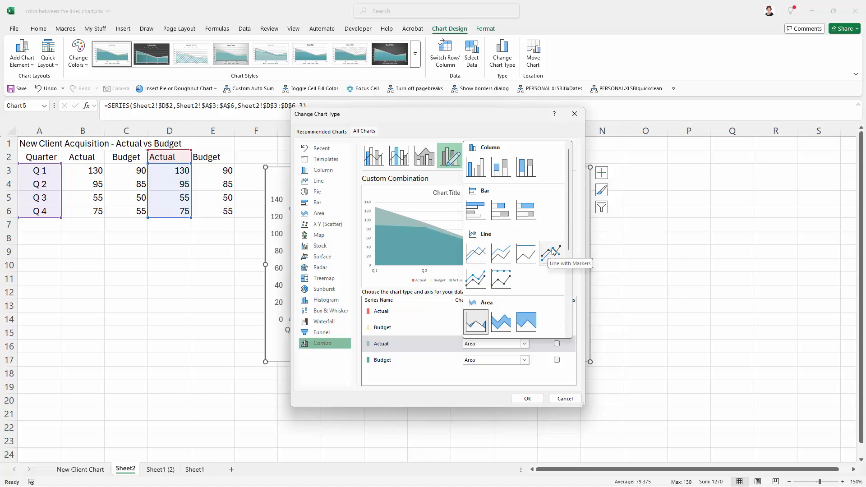
{"action": "key", "text": "Escape"}
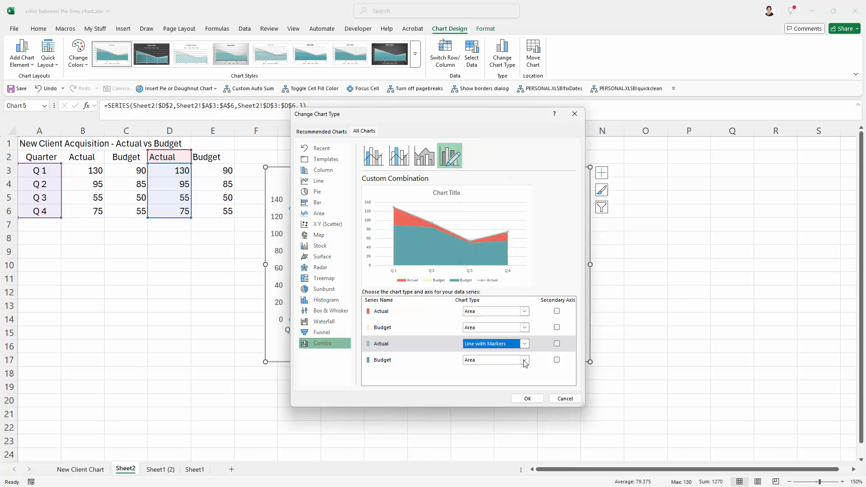
{"action": "left_click", "coordinate": [524, 360]}
{"action": "left_click", "coordinate": [557, 269]}
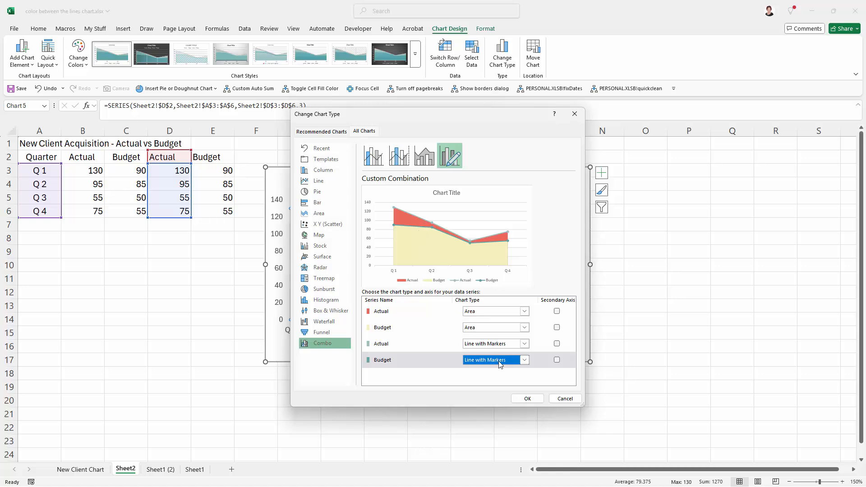
{"action": "left_click", "coordinate": [526, 399]}
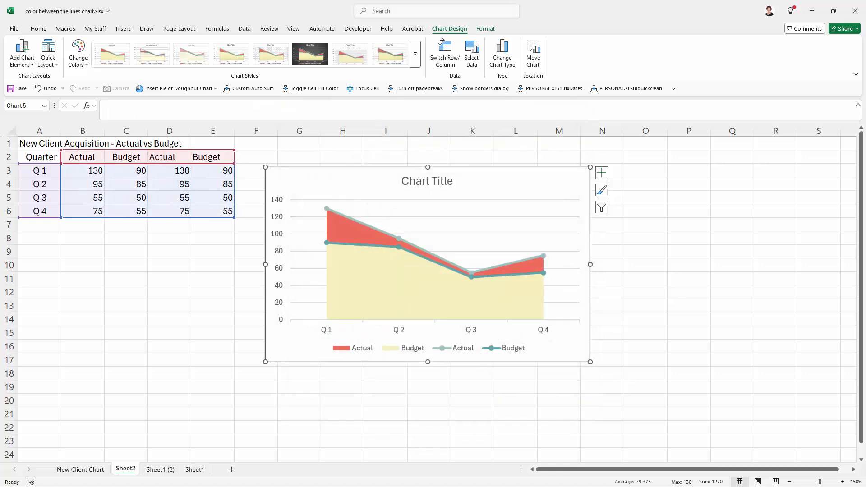
Delete the horizontal gridlines from the chart and deselect it
{"action": "left_click", "coordinate": [474, 200]}
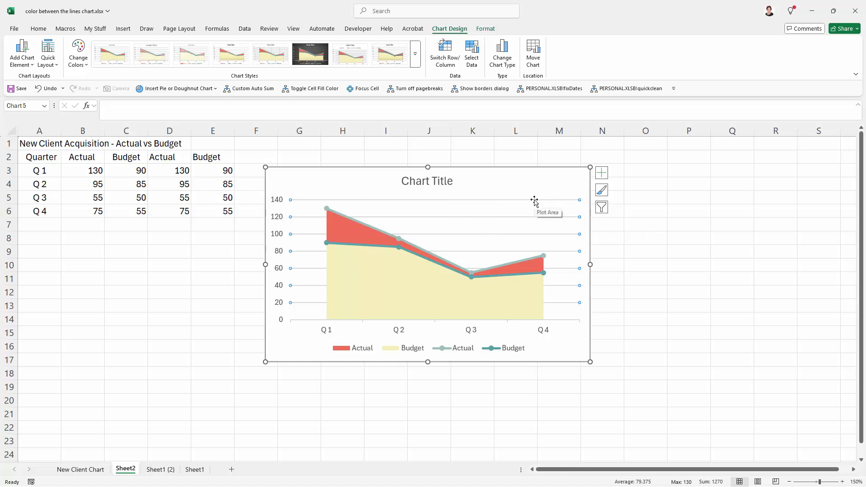
{"action": "key", "text": "Escape"}
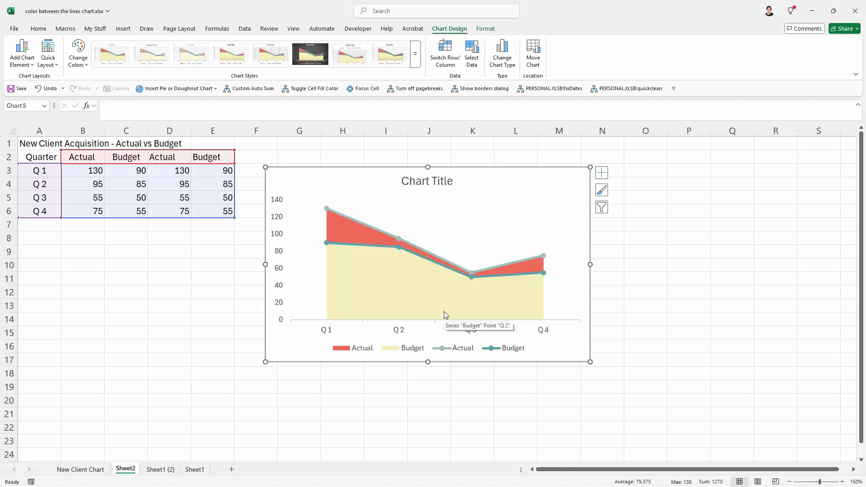
{"action": "key", "text": "Escape"}
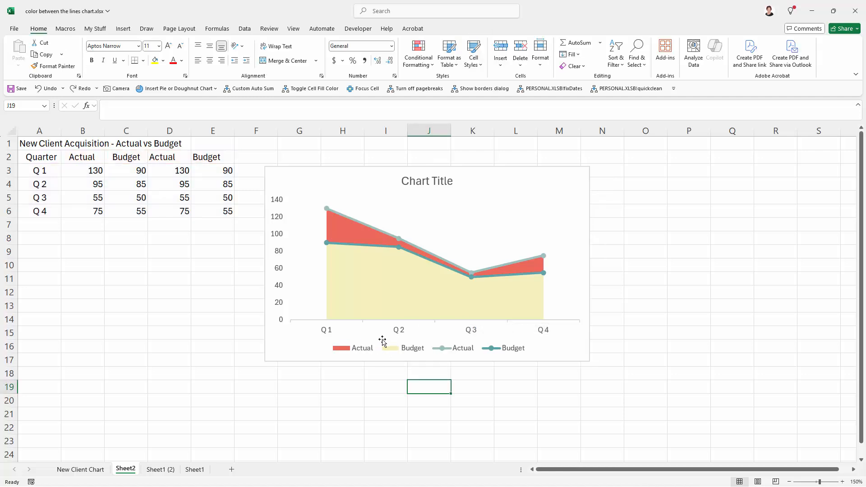
Remove the legend entries of the Actual and Budget area series, keeping only the two line entries
{"action": "left_click", "coordinate": [399, 346]}
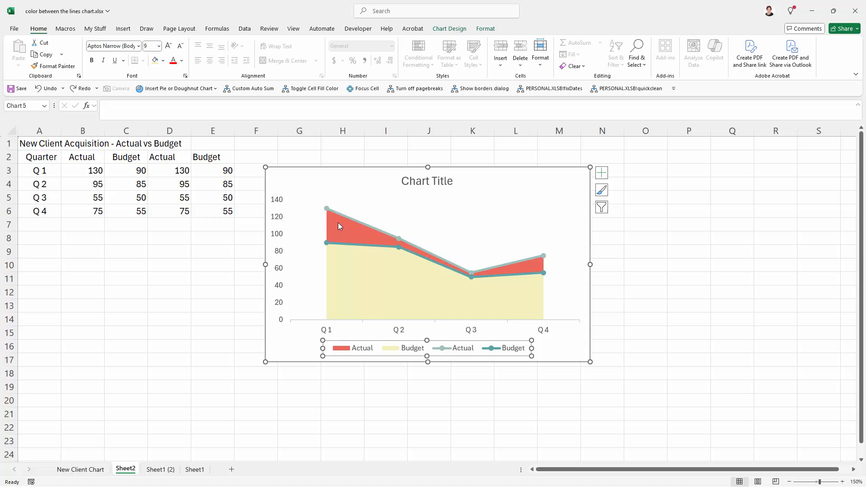
{"action": "left_click", "coordinate": [348, 352]}
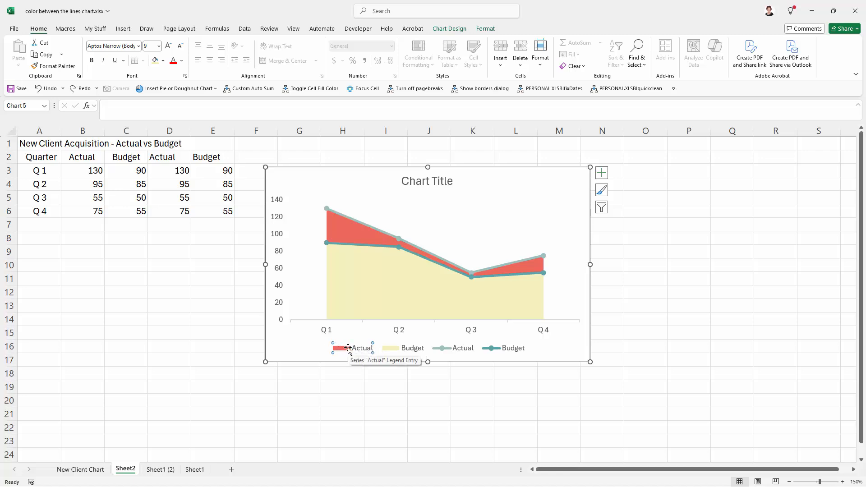
{"action": "key", "text": "Delete"}
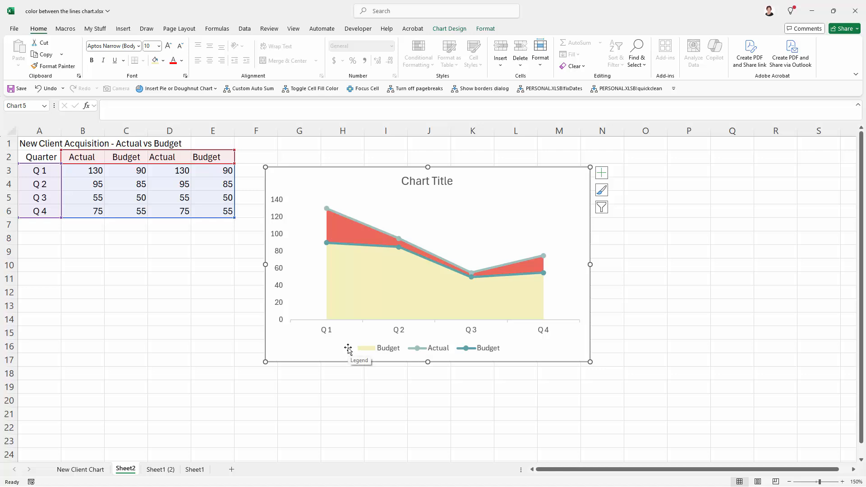
{"action": "left_click", "coordinate": [379, 353]}
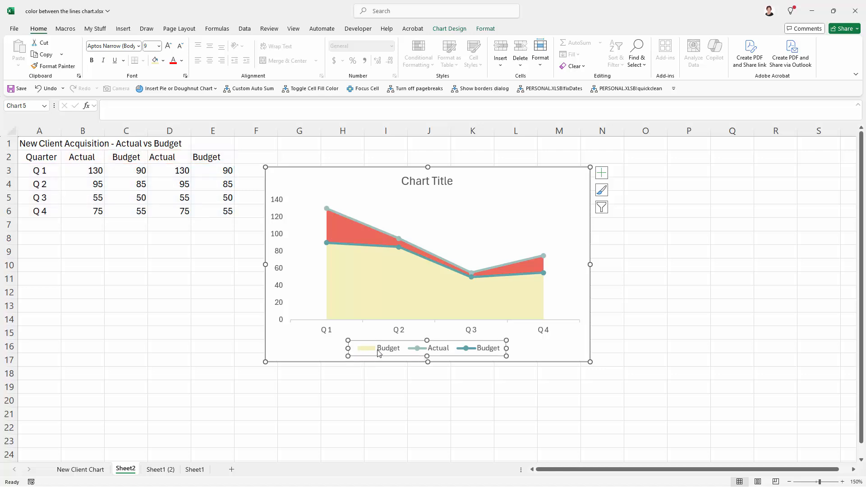
{"action": "left_click", "coordinate": [373, 350]}
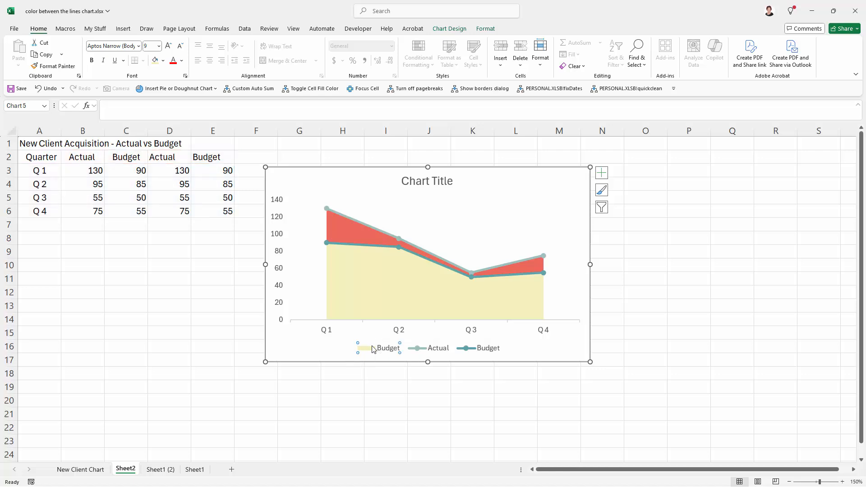
{"action": "key", "text": "Delete"}
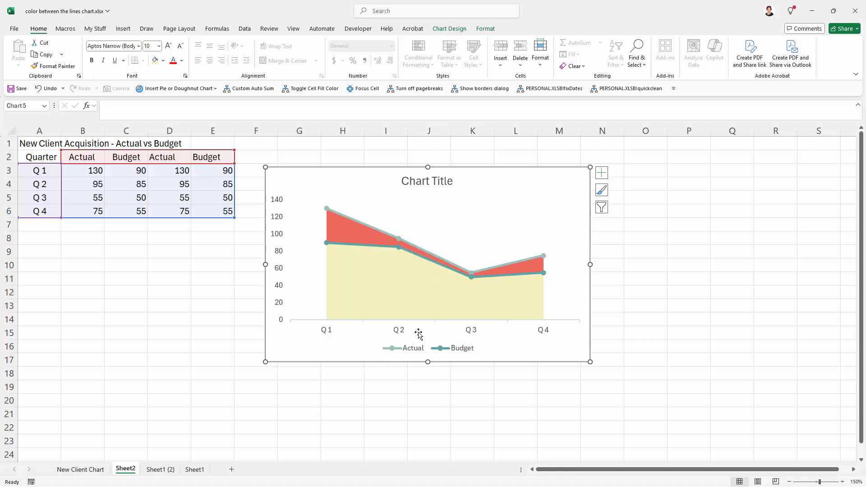
Recolour the Budget line with the coral red theme colour
{"action": "left_click", "coordinate": [449, 270]}
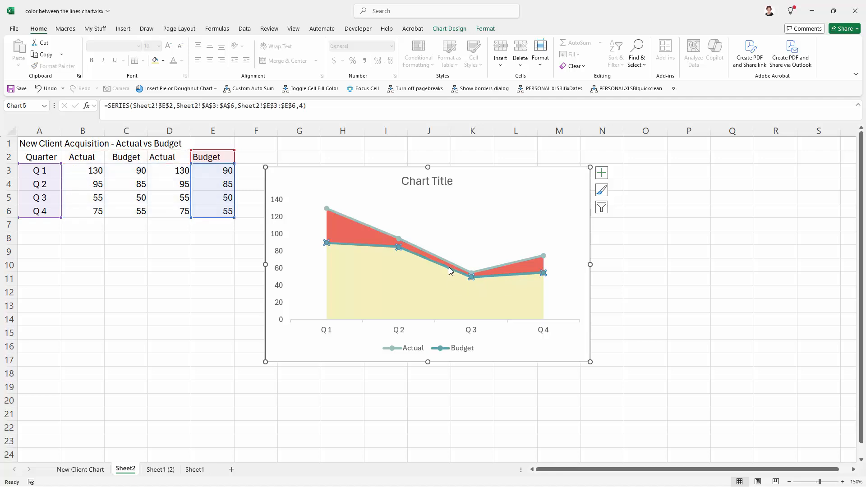
{"action": "right_click", "coordinate": [449, 269]}
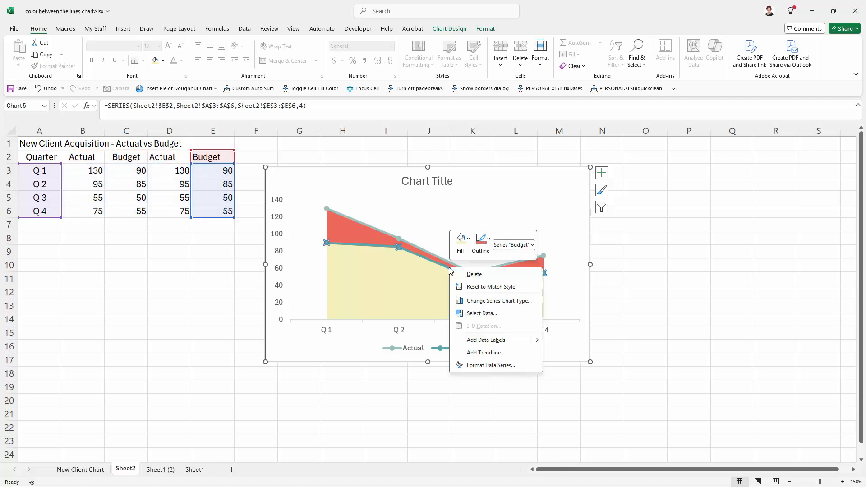
{"action": "left_click", "coordinate": [479, 365]}
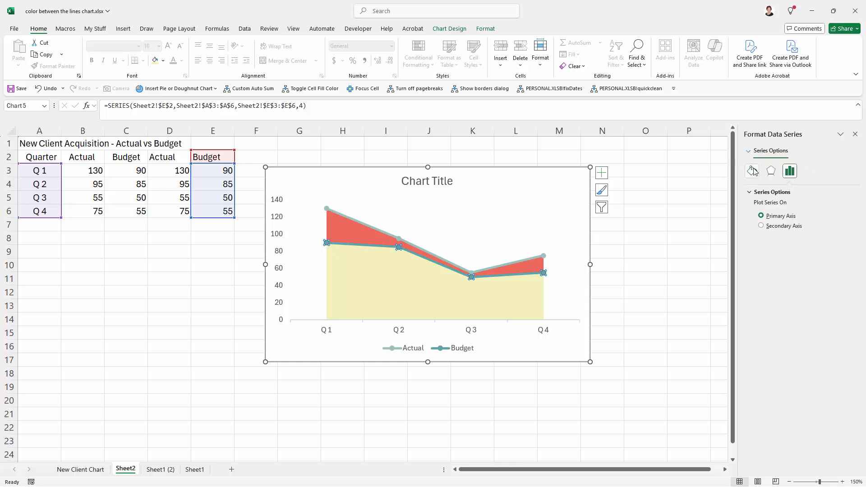
{"action": "left_click", "coordinate": [753, 171]}
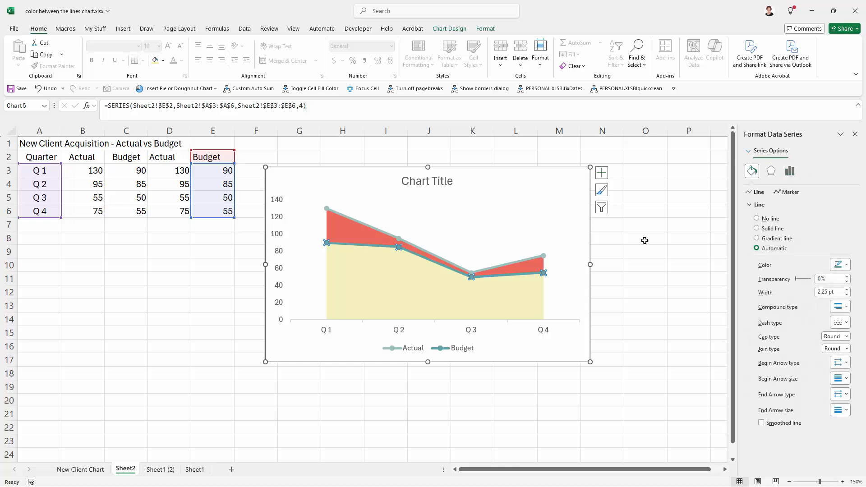
{"action": "left_click", "coordinate": [839, 265]}
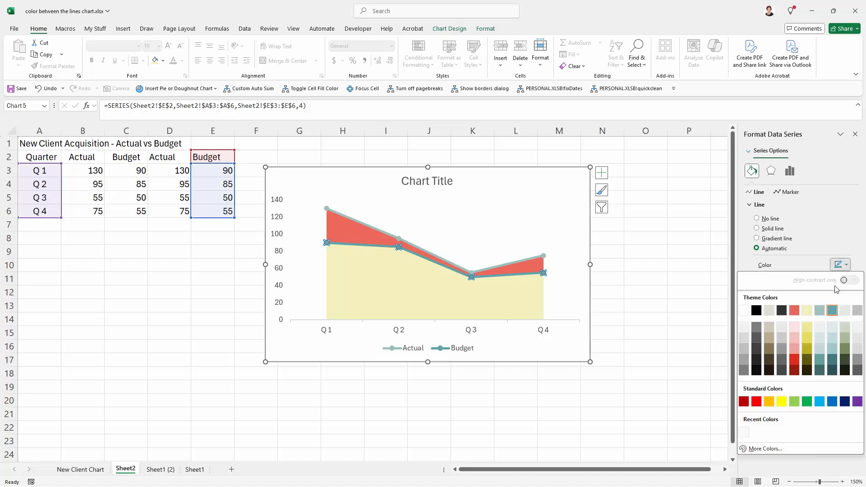
{"action": "left_click", "coordinate": [793, 311]}
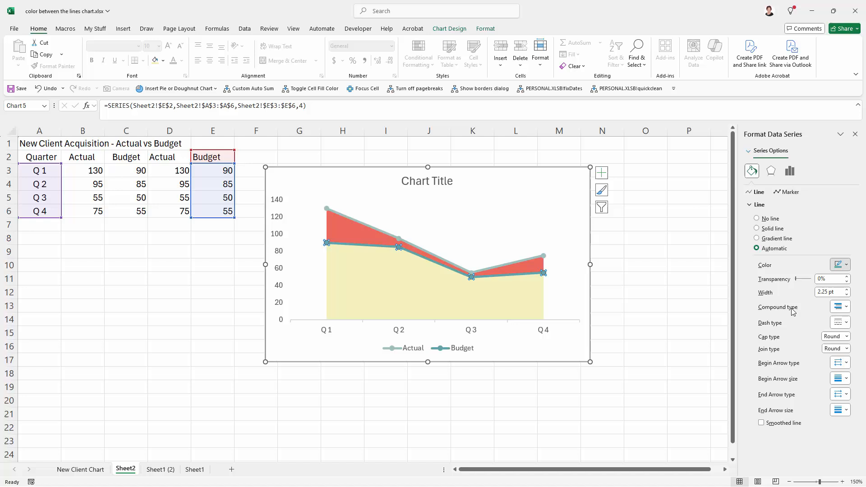
Recolour the Actual line with the teal theme colour
{"action": "left_click", "coordinate": [520, 260]}
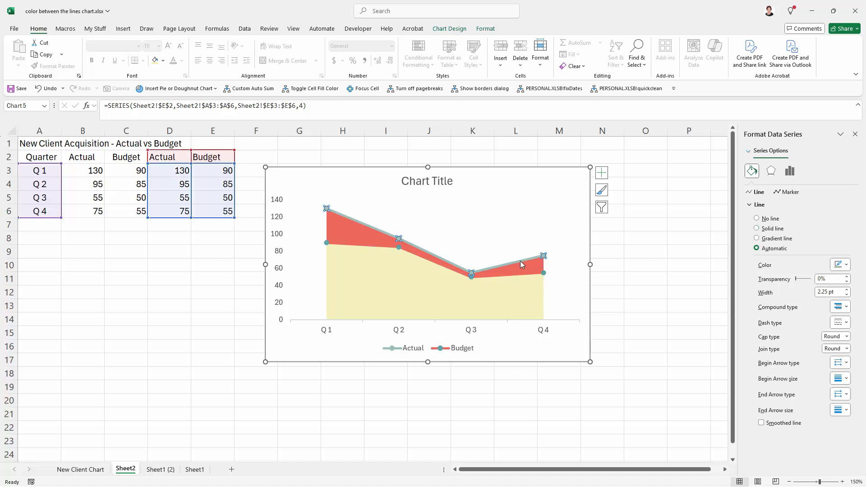
{"action": "left_click", "coordinate": [846, 266]}
{"action": "left_click", "coordinate": [832, 310]}
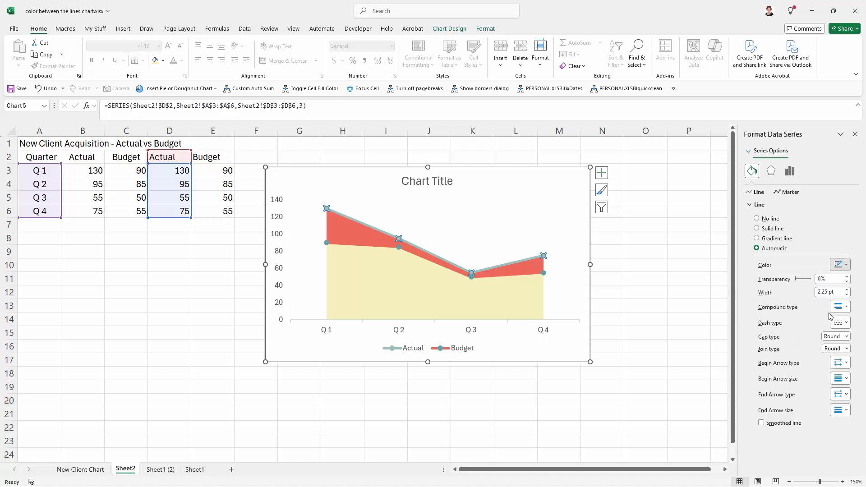
Give the Budget area below the lines a solid white fill and deselect the chart
{"action": "left_click", "coordinate": [410, 283]}
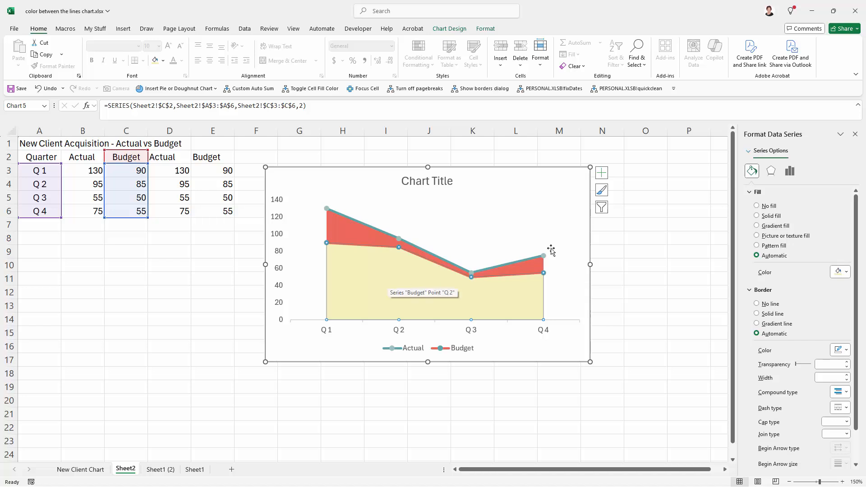
{"action": "left_click", "coordinate": [756, 206]}
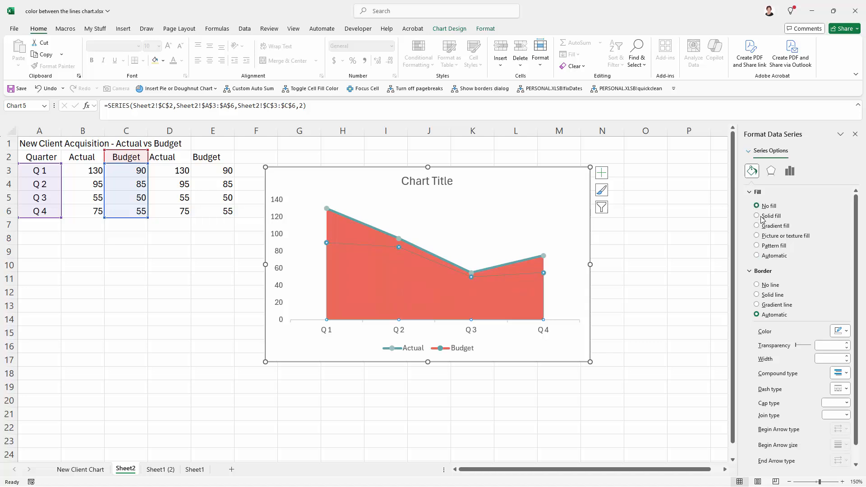
{"action": "left_click", "coordinate": [757, 216]}
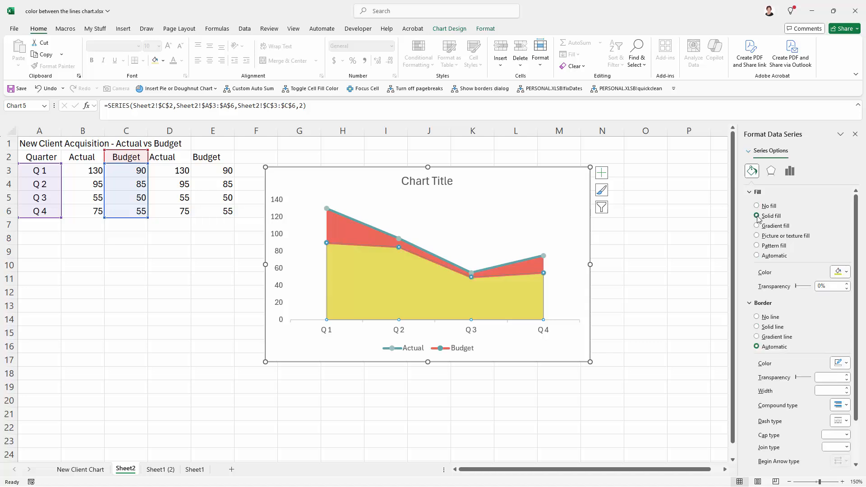
{"action": "left_click", "coordinate": [840, 272]}
{"action": "left_click", "coordinate": [743, 318]}
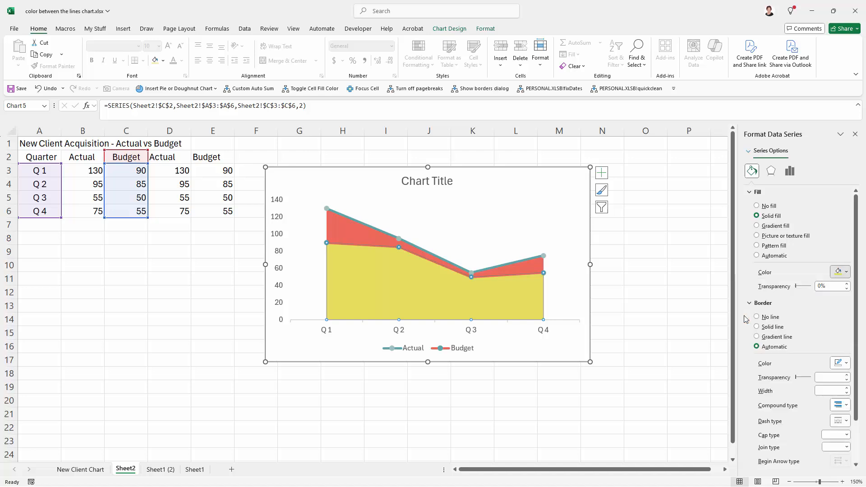
{"action": "left_click", "coordinate": [563, 303]}
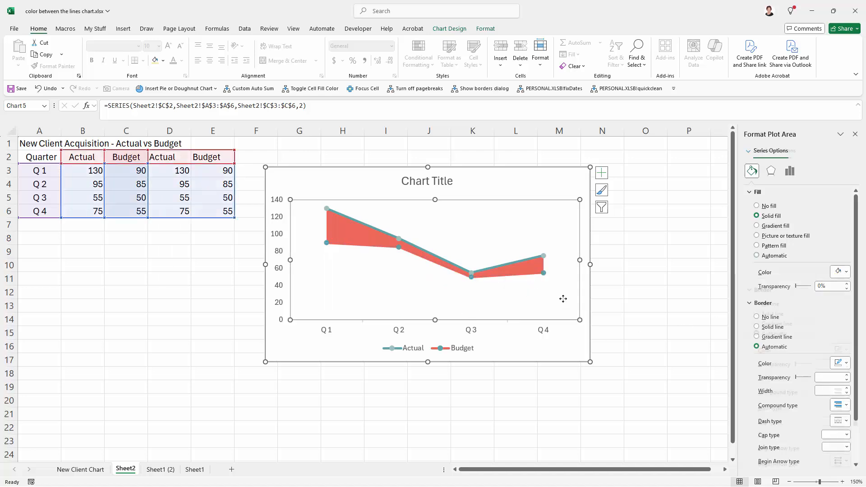
{"action": "left_click", "coordinate": [604, 342]}
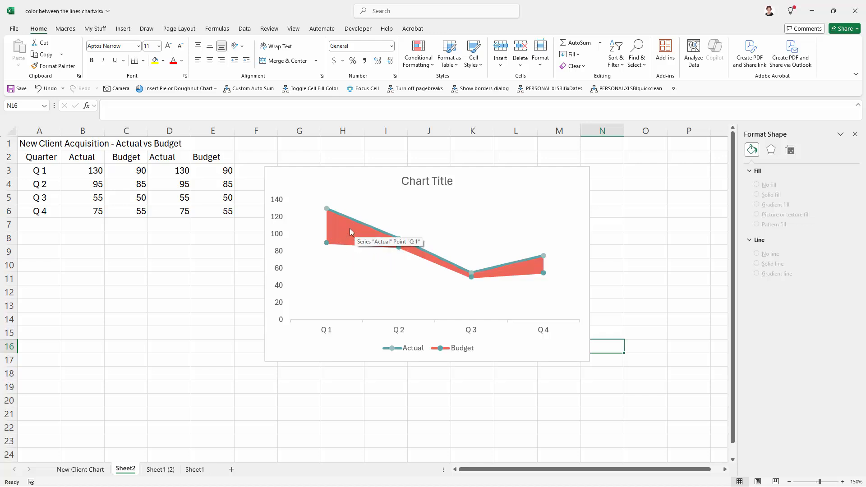
Fill the Actual area between the two lines with standard yellow and deselect the chart
{"action": "left_click", "coordinate": [347, 230]}
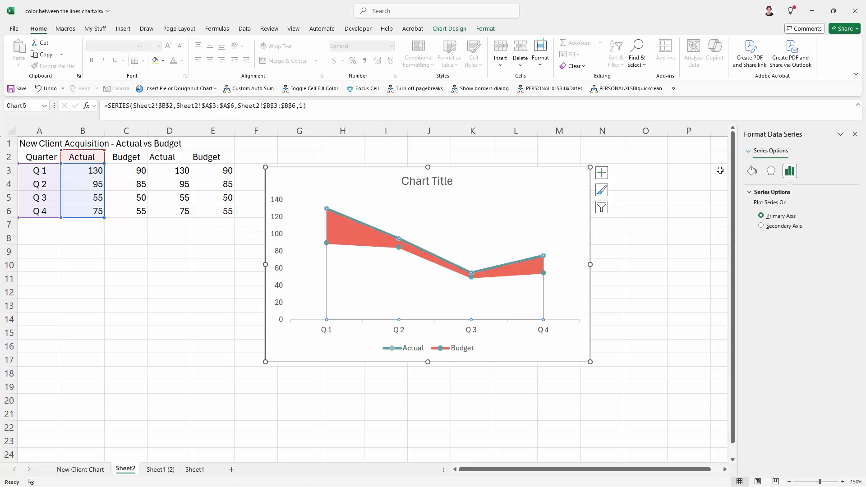
{"action": "left_click", "coordinate": [752, 171]}
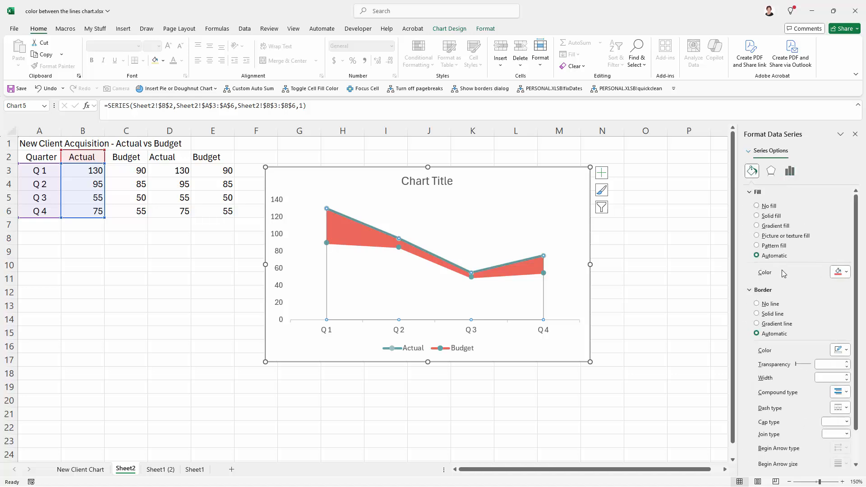
{"action": "left_click", "coordinate": [846, 272]}
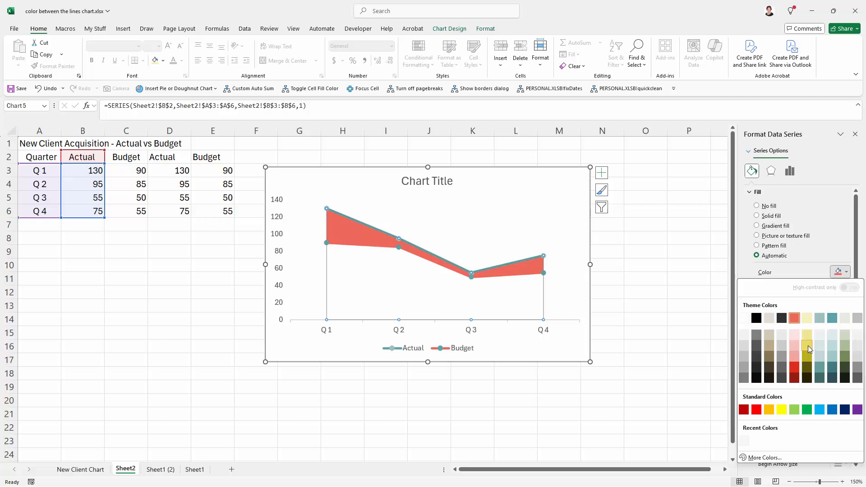
{"action": "left_click", "coordinate": [782, 410]}
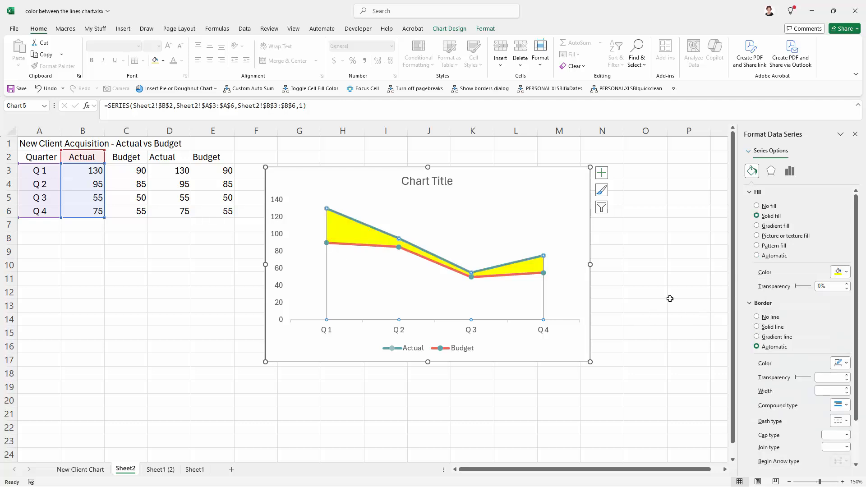
{"action": "left_click", "coordinate": [635, 274]}
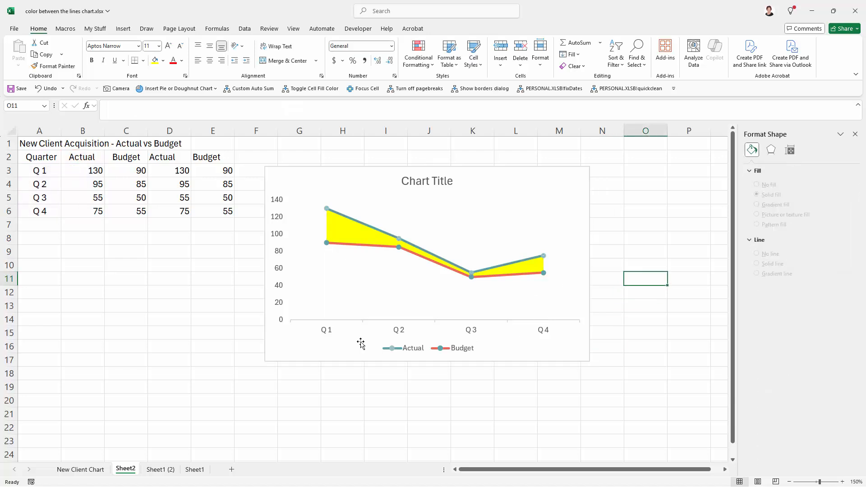
Link the chart title to cell A1 with the reference =Sheet2!$A$1
{"action": "left_click", "coordinate": [456, 178]}
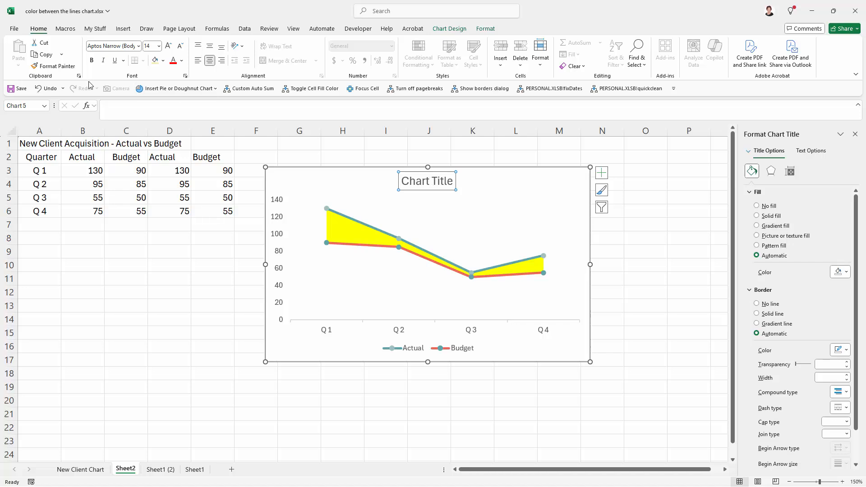
{"action": "left_click", "coordinate": [103, 105]}
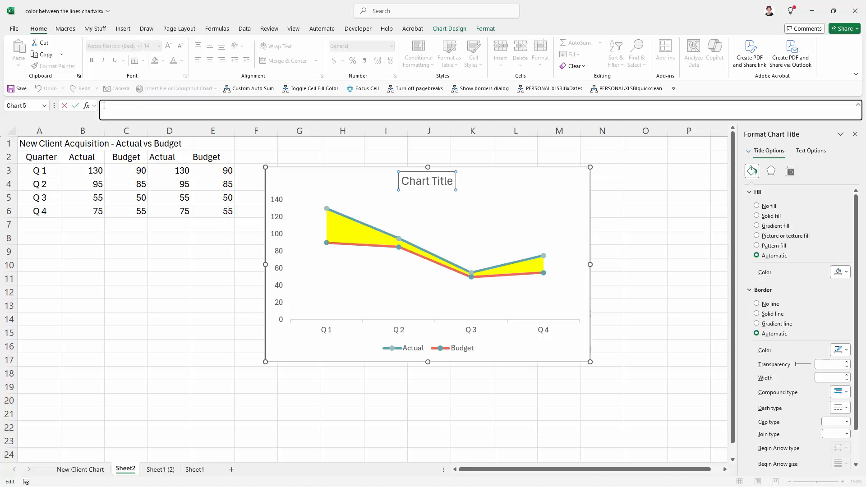
{"action": "type", "text": "="}
{"action": "left_click", "coordinate": [29, 142]}
{"action": "key", "text": "Return"}
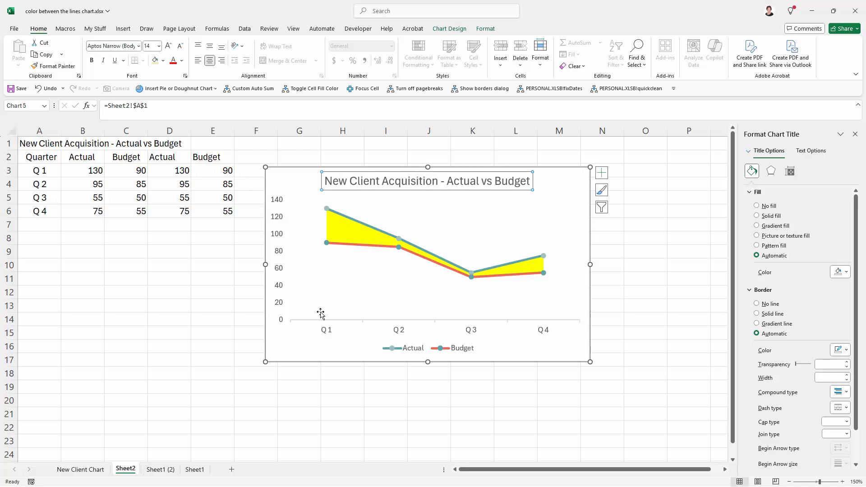
{"action": "left_click", "coordinate": [644, 347]}
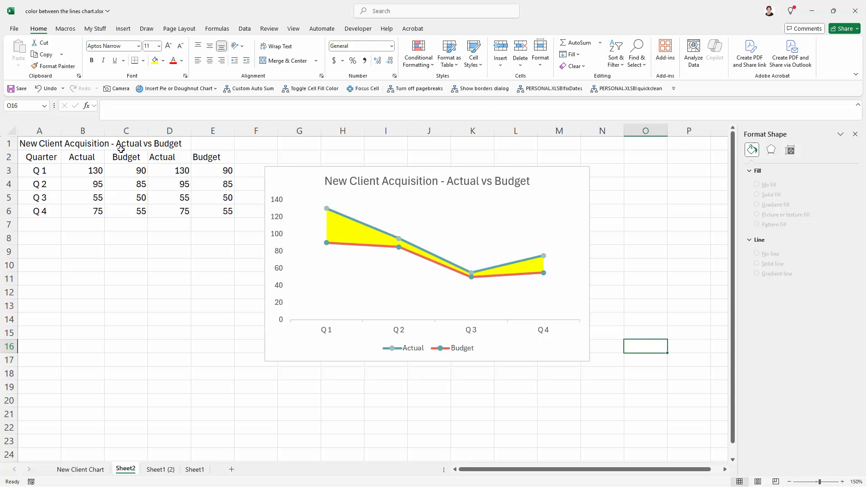
Try hiding the duplicate data columns D and E, and undo the hiding
{"action": "left_click_drag", "start_coordinate": [170, 131], "coordinate": [206, 134]}
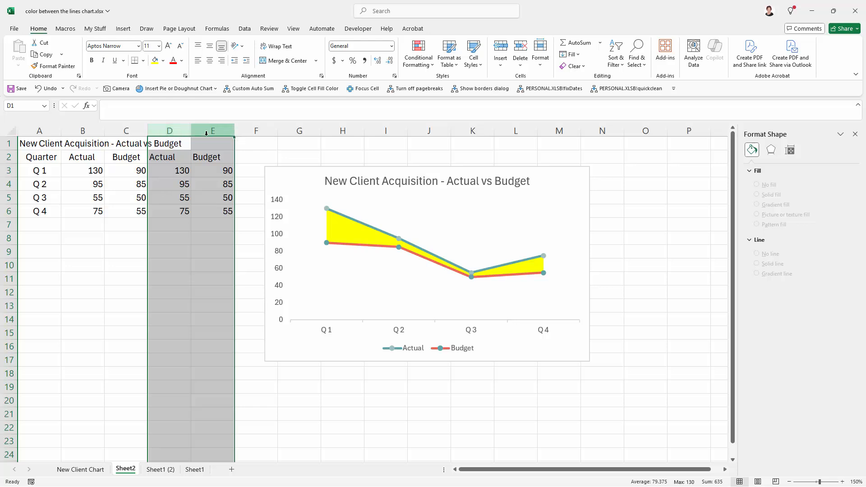
{"action": "right_click", "coordinate": [211, 128]}
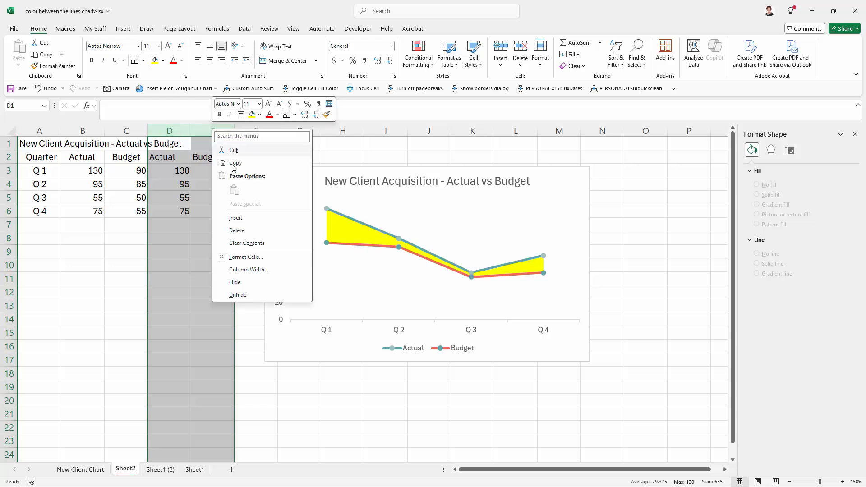
{"action": "left_click", "coordinate": [235, 283]}
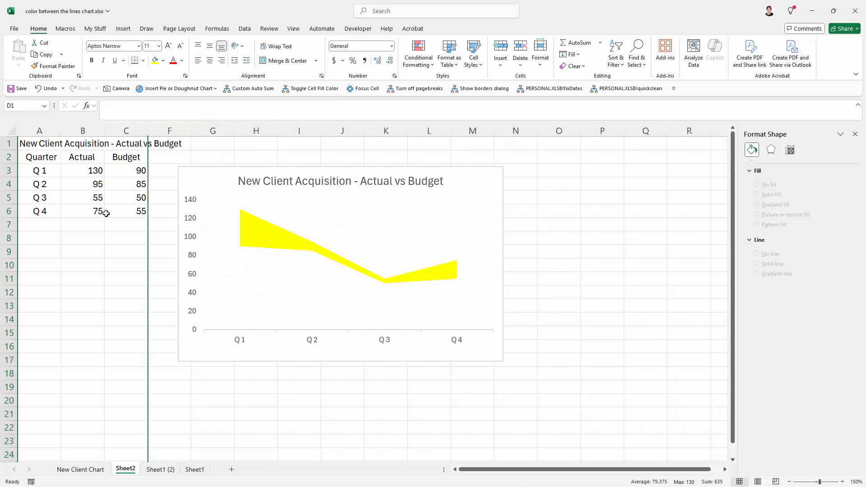
{"action": "key", "text": "ctrl+z"}
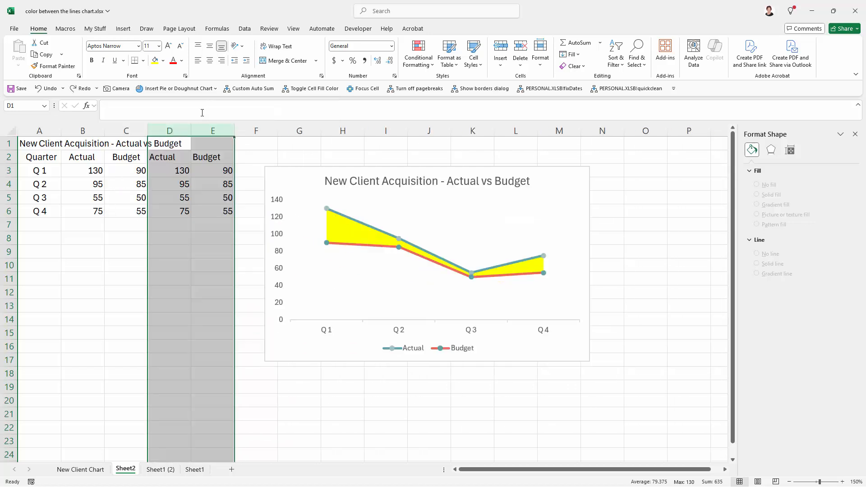
Set the chart's hidden and empty cell settings to show data in hidden rows and columns
{"action": "left_click", "coordinate": [355, 212]}
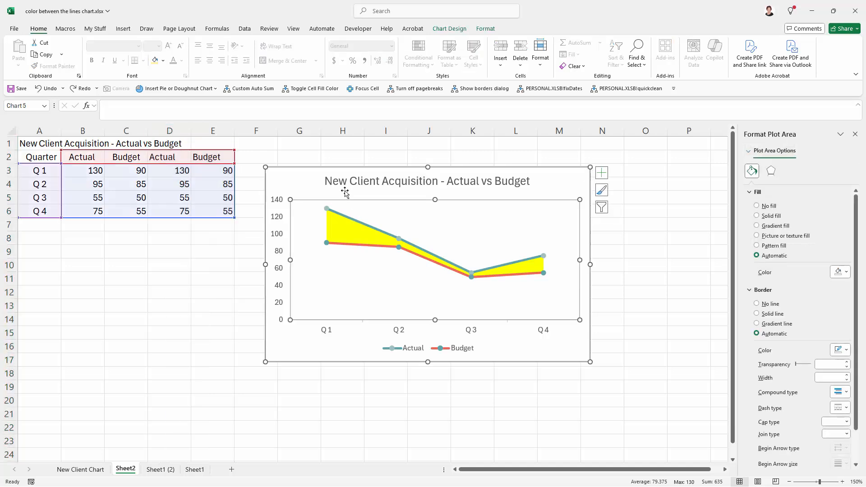
{"action": "left_click", "coordinate": [449, 29]}
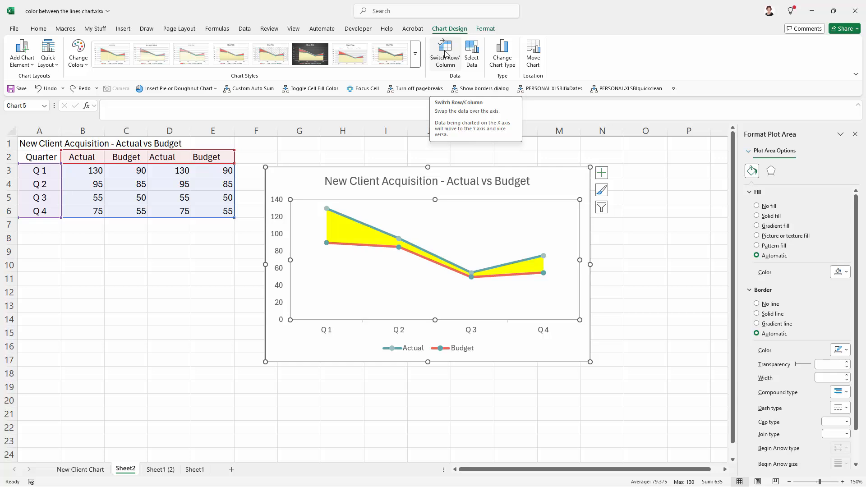
{"action": "left_click", "coordinate": [472, 53]}
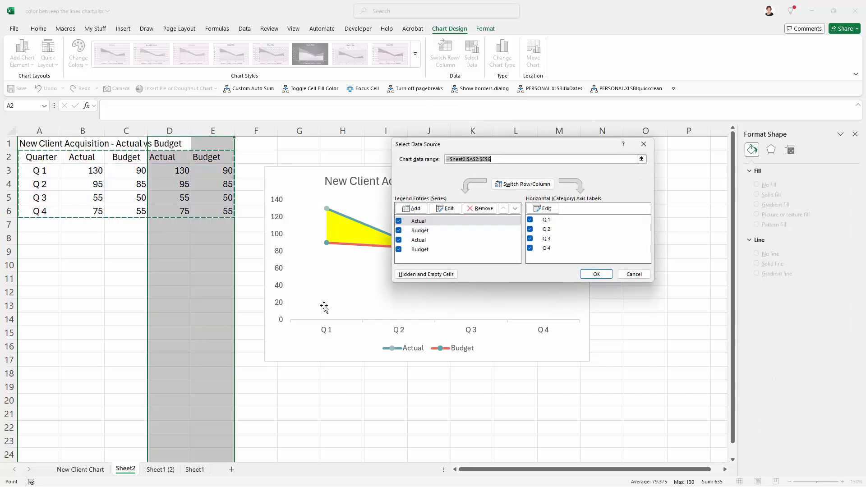
{"action": "left_click", "coordinate": [411, 275]}
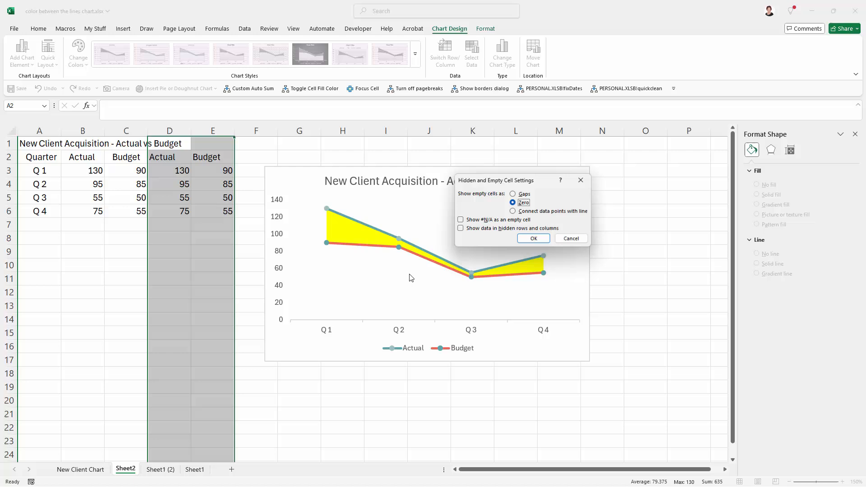
{"action": "left_click", "coordinate": [461, 228]}
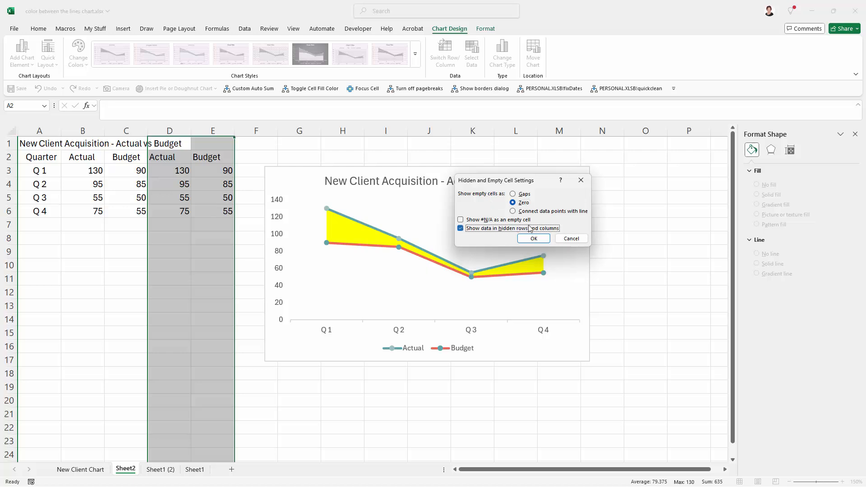
{"action": "left_click", "coordinate": [534, 241]}
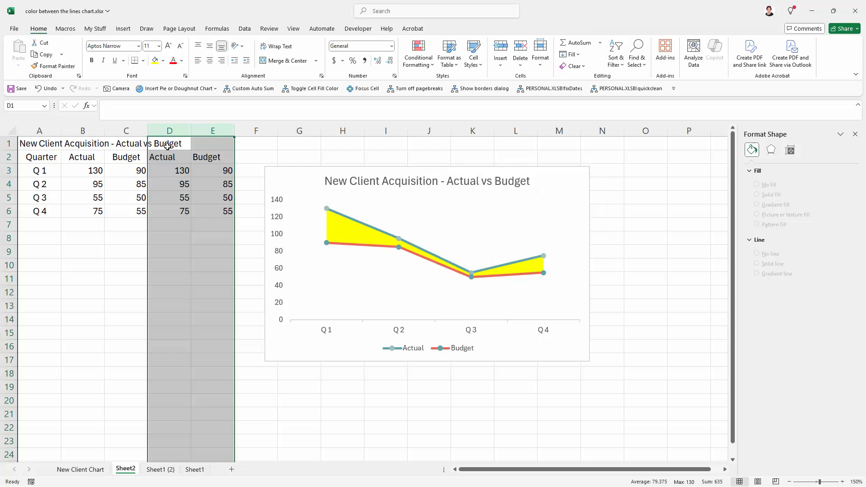
Hide the duplicate data columns D and E and move the chart up to row 2, starting within column G
{"action": "left_click_drag", "start_coordinate": [166, 130], "coordinate": [203, 132]}
{"action": "right_click", "coordinate": [203, 131]}
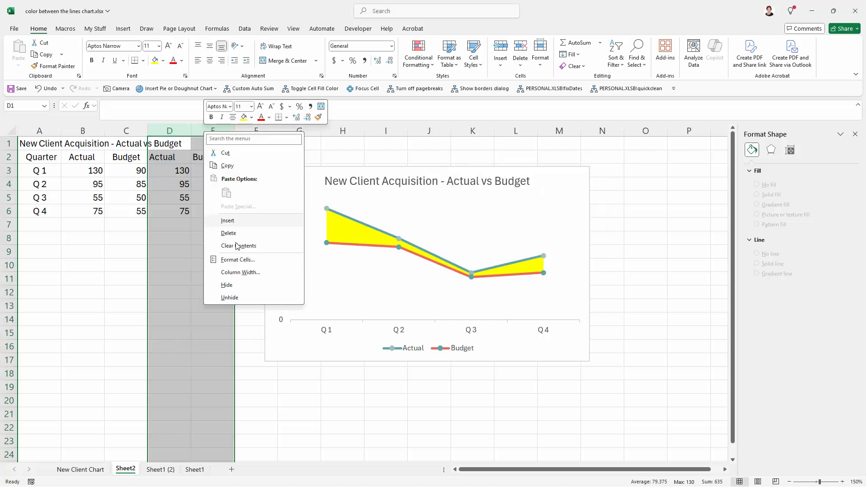
{"action": "left_click", "coordinate": [227, 285]}
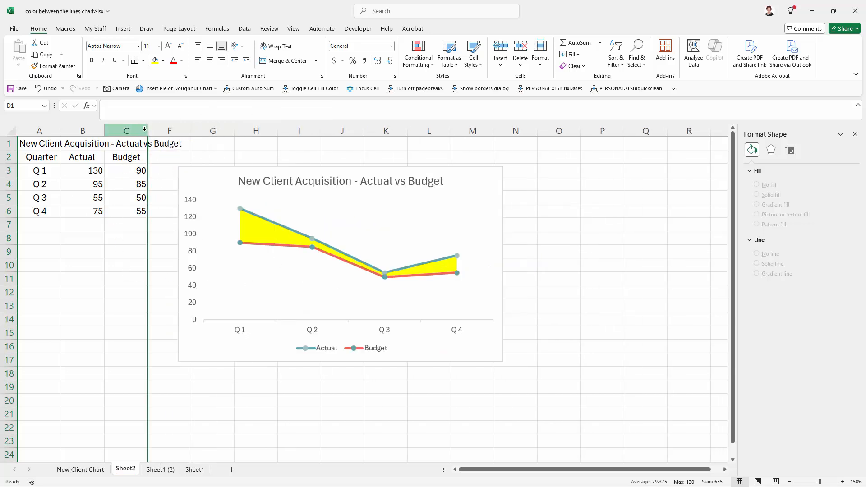
{"action": "left_click", "coordinate": [118, 237]}
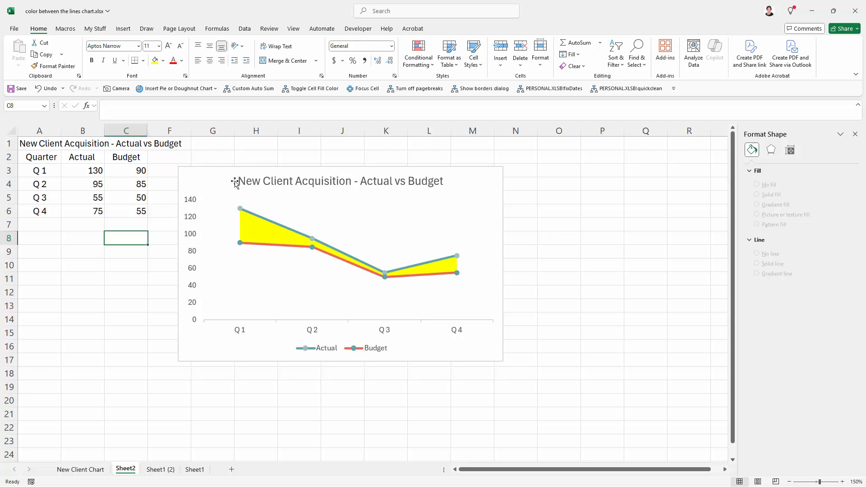
{"action": "left_click_drag", "start_coordinate": [234, 178], "coordinate": [267, 158]}
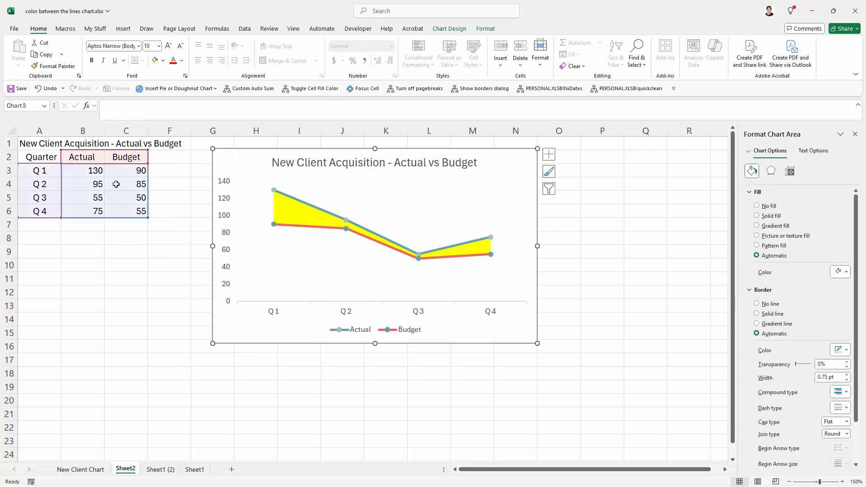
Set the Q 1 Actual value in cell B3 to 150
{"action": "left_click", "coordinate": [88, 172]}
{"action": "type", "text": "15"}
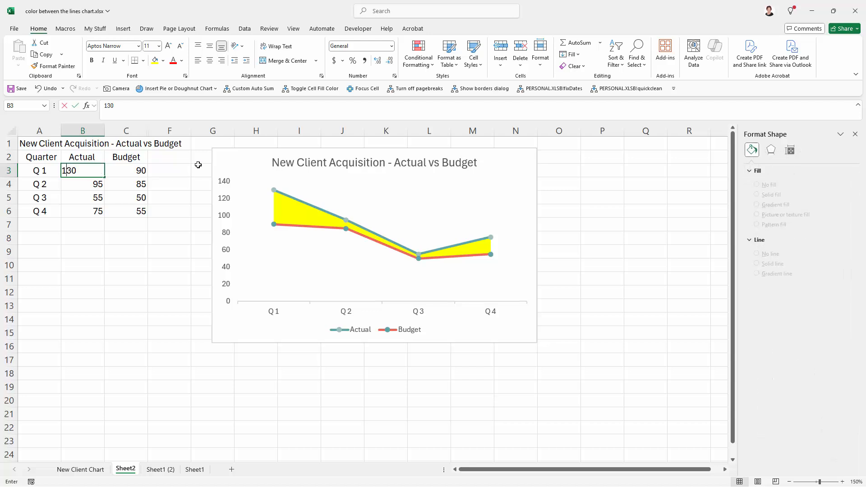
{"action": "key", "text": "Return"}
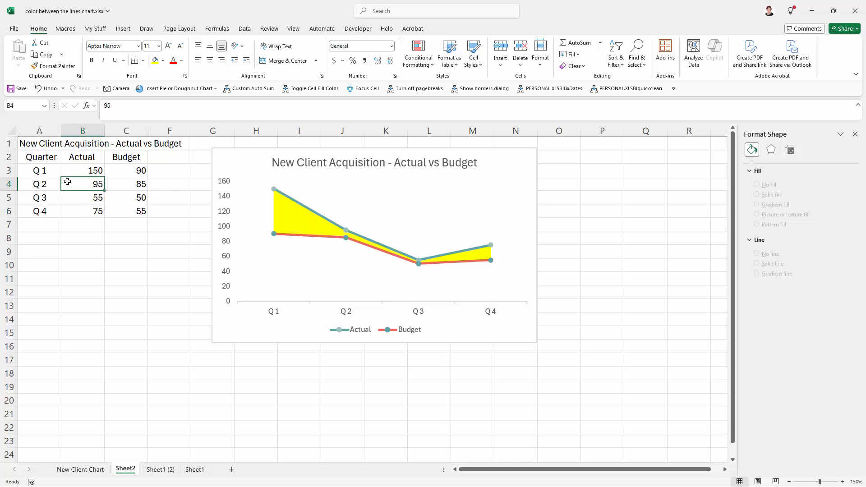
Try a Q 3 Actual value of 25 in cell B5, restore it to 55, and select an empty cell beside the chart
{"action": "left_click", "coordinate": [87, 197]}
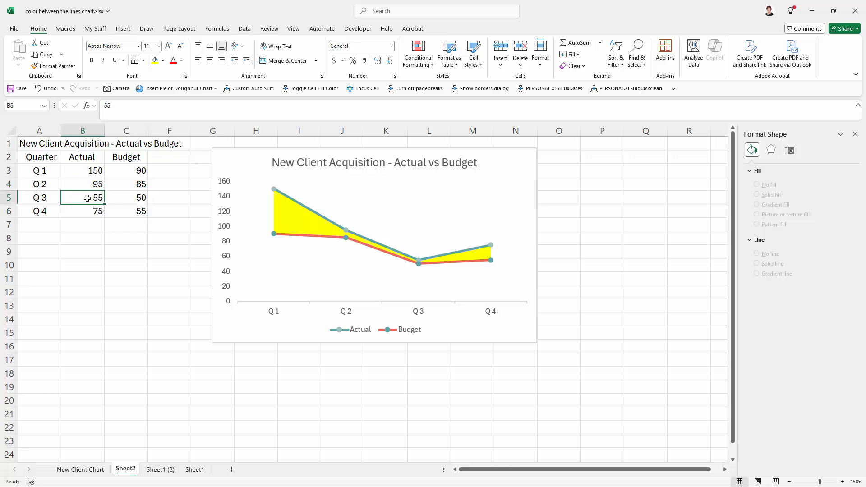
{"action": "type", "text": "25"}
{"action": "key", "text": "Return"}
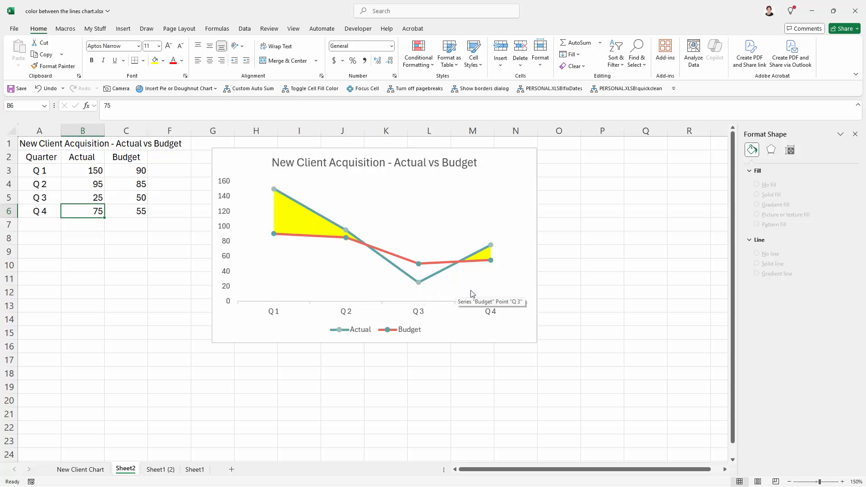
{"action": "left_click", "coordinate": [95, 197]}
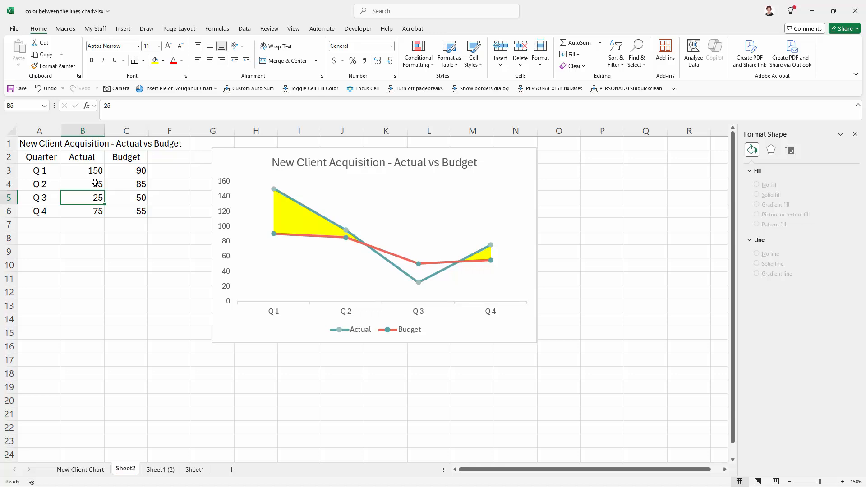
{"action": "type", "text": "55"}
{"action": "key", "text": "Return"}
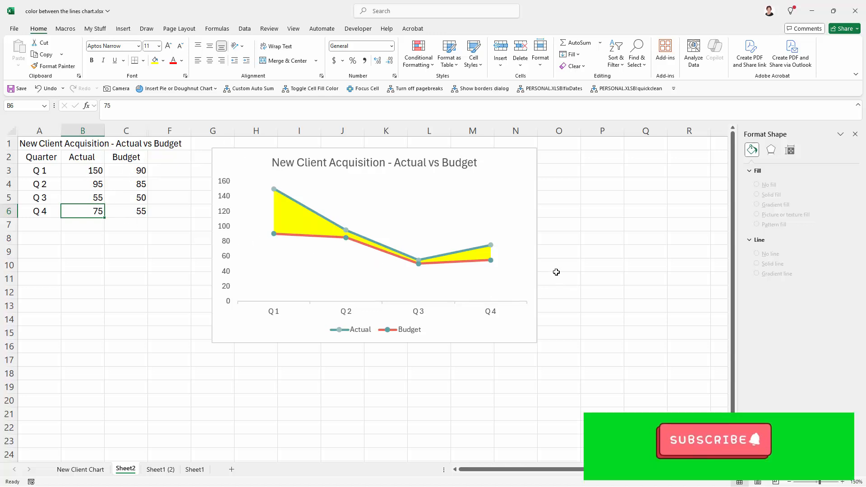
{"action": "left_click", "coordinate": [530, 272]}
{"action": "left_click", "coordinate": [553, 273]}
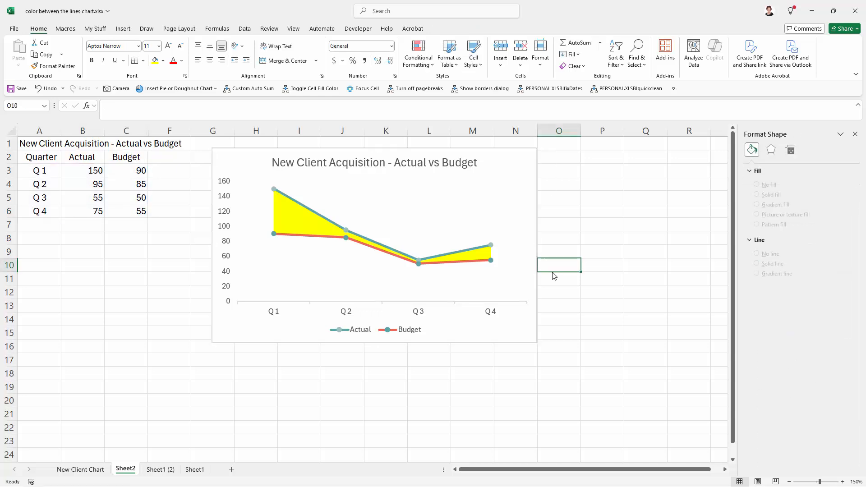